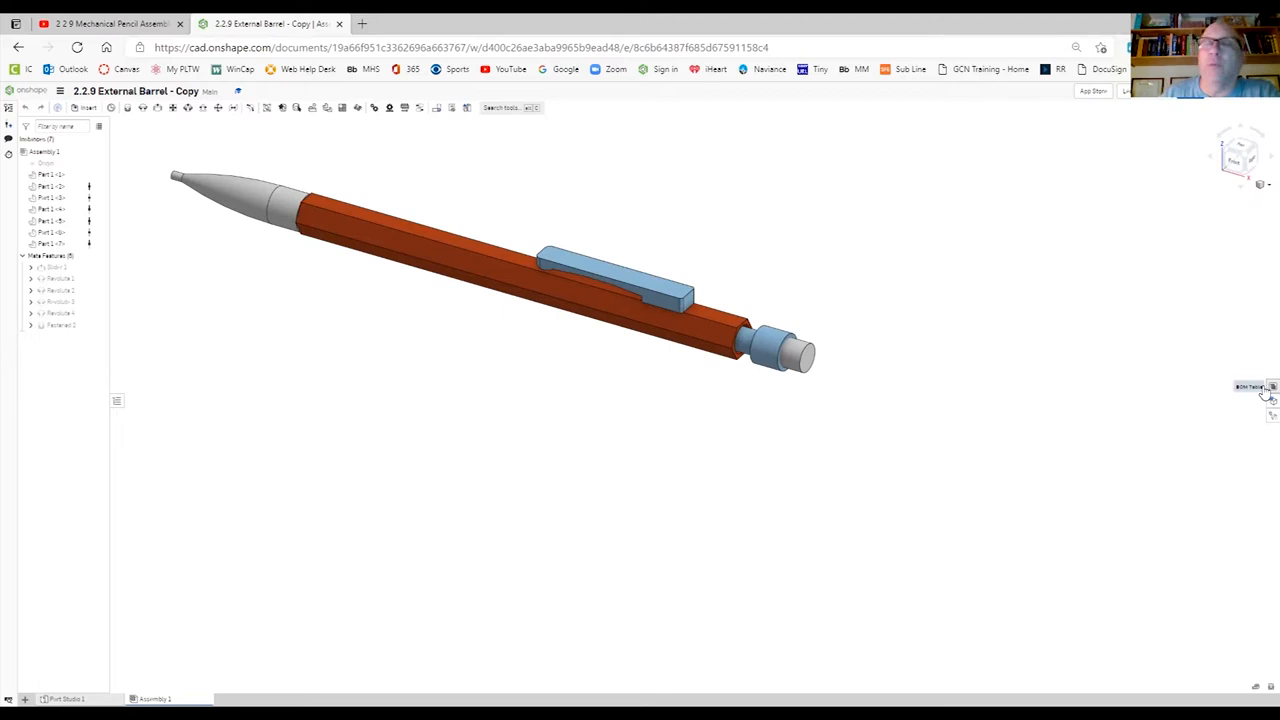
- Show the assembly's bill of materials and remove its Part number column
{"action": "left_click", "coordinate": [1268, 390]}
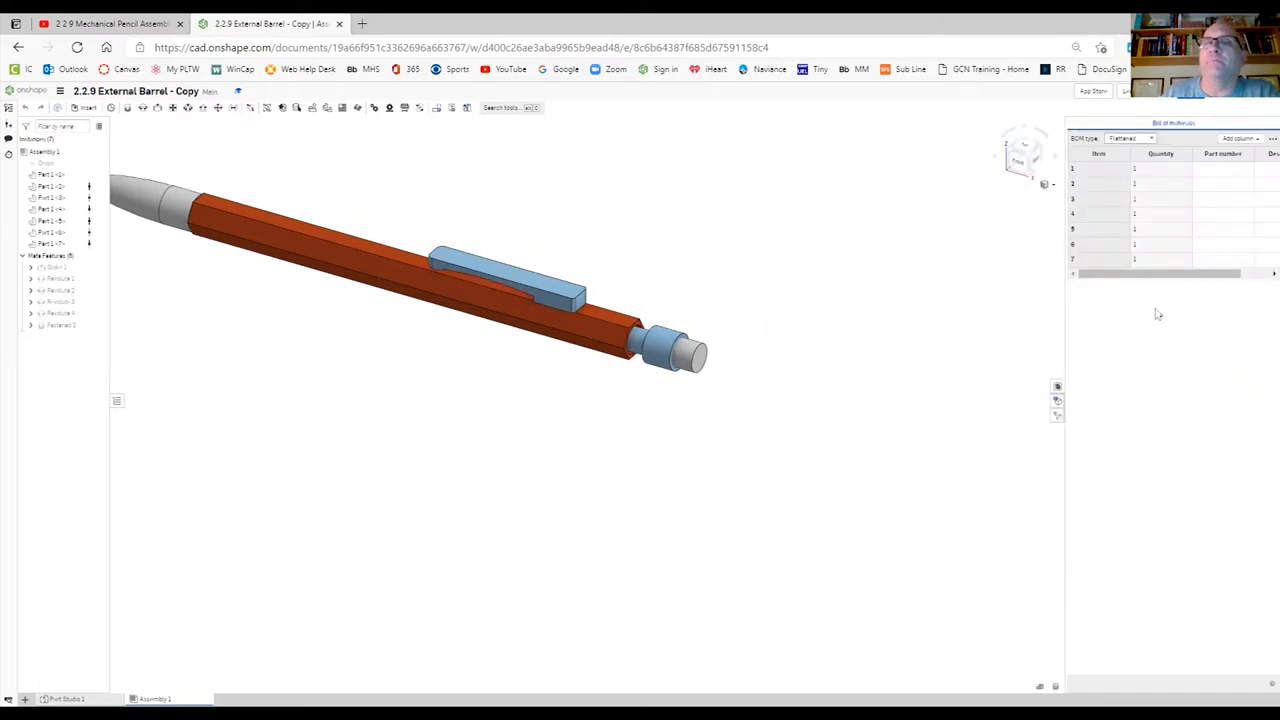
{"action": "left_click_drag", "start_coordinate": [1065, 336], "coordinate": [928, 344]}
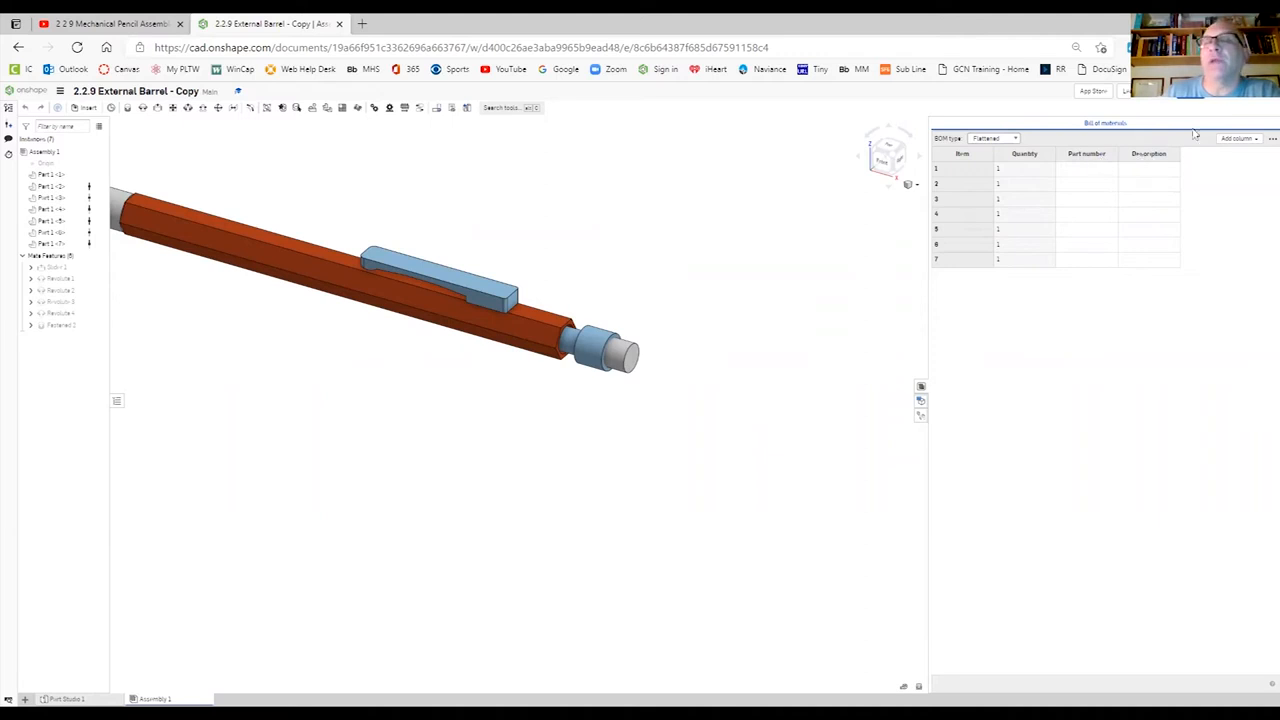
{"action": "left_click", "coordinate": [1258, 138]}
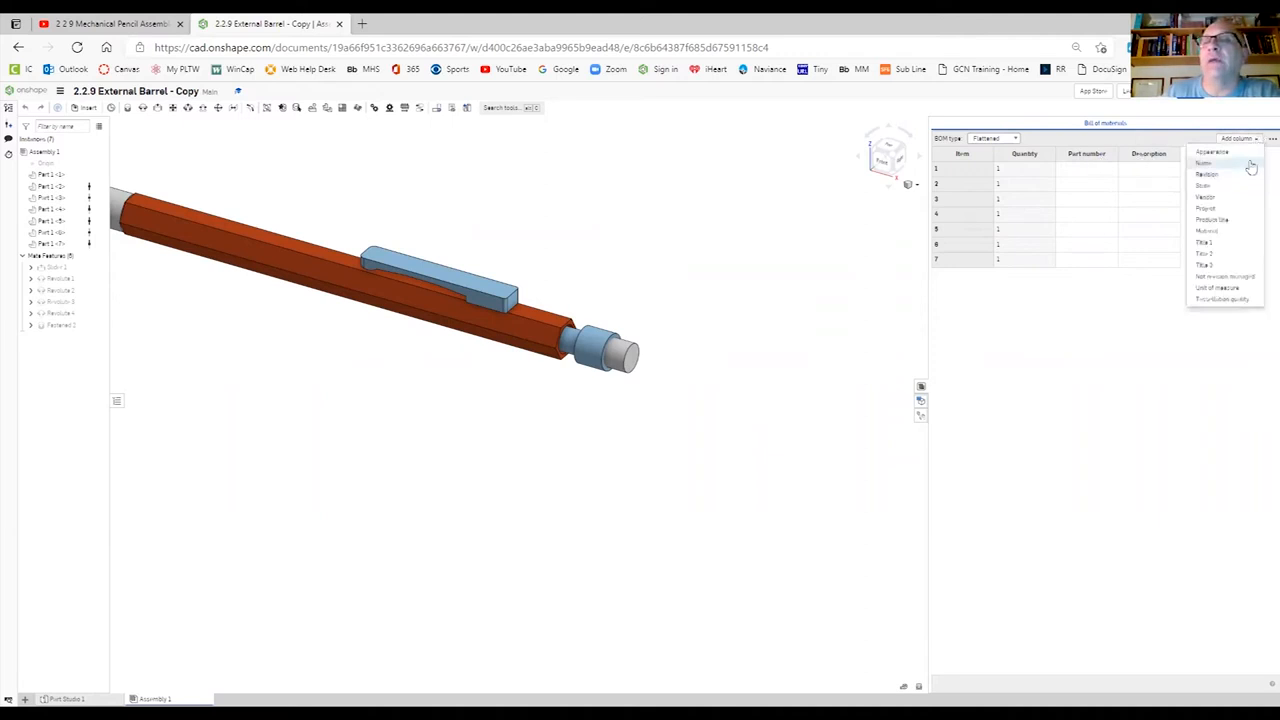
{"action": "left_click", "coordinate": [1057, 429]}
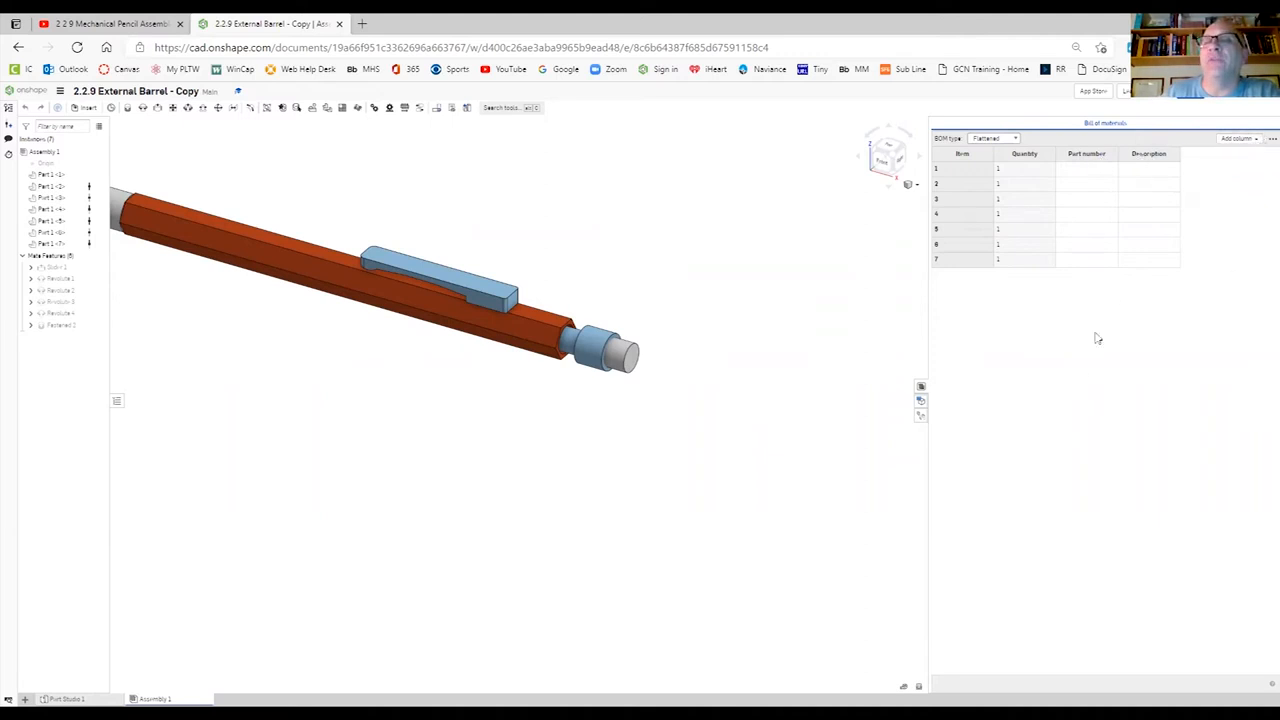
{"action": "left_click", "coordinate": [1097, 158]}
{"action": "left_click", "coordinate": [1114, 192]}
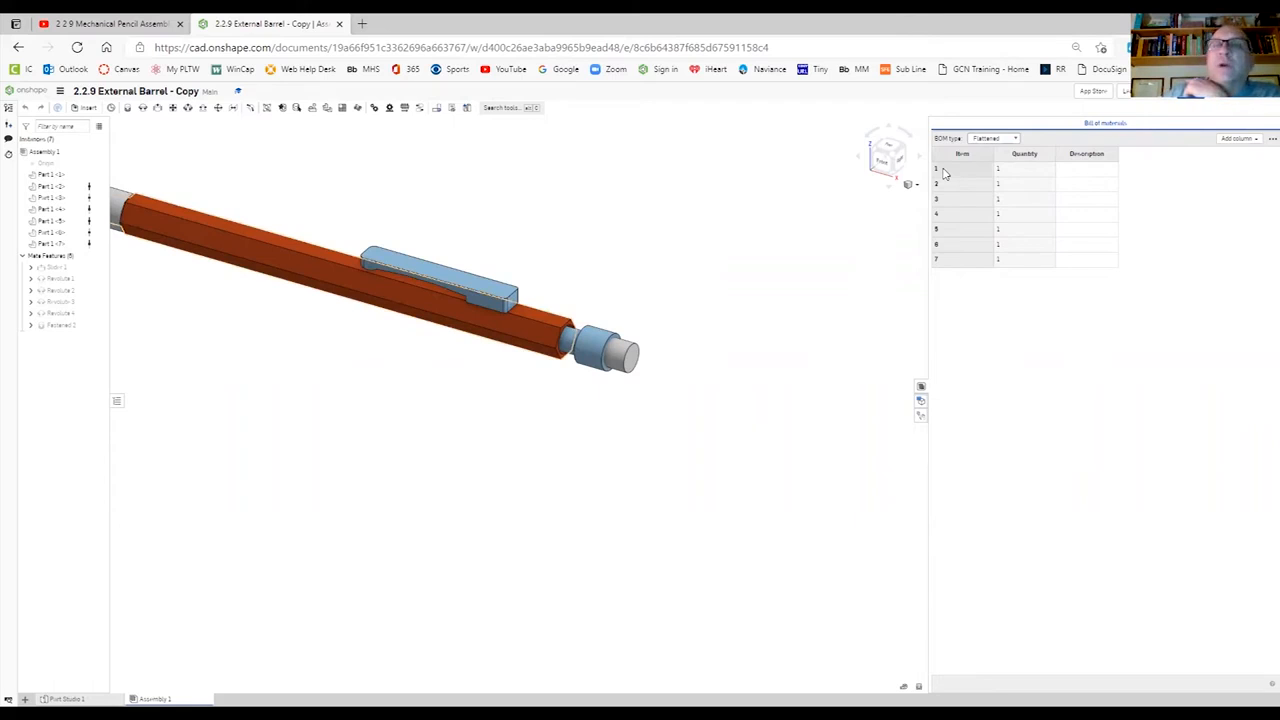
- Enter the bill of materials descriptions for items 1 to 3: External Barrel, Clip and Eraser
{"action": "left_click", "coordinate": [1074, 172]}
{"action": "left_click", "coordinate": [1074, 171]}
{"action": "type", "text": "External Barrel"}
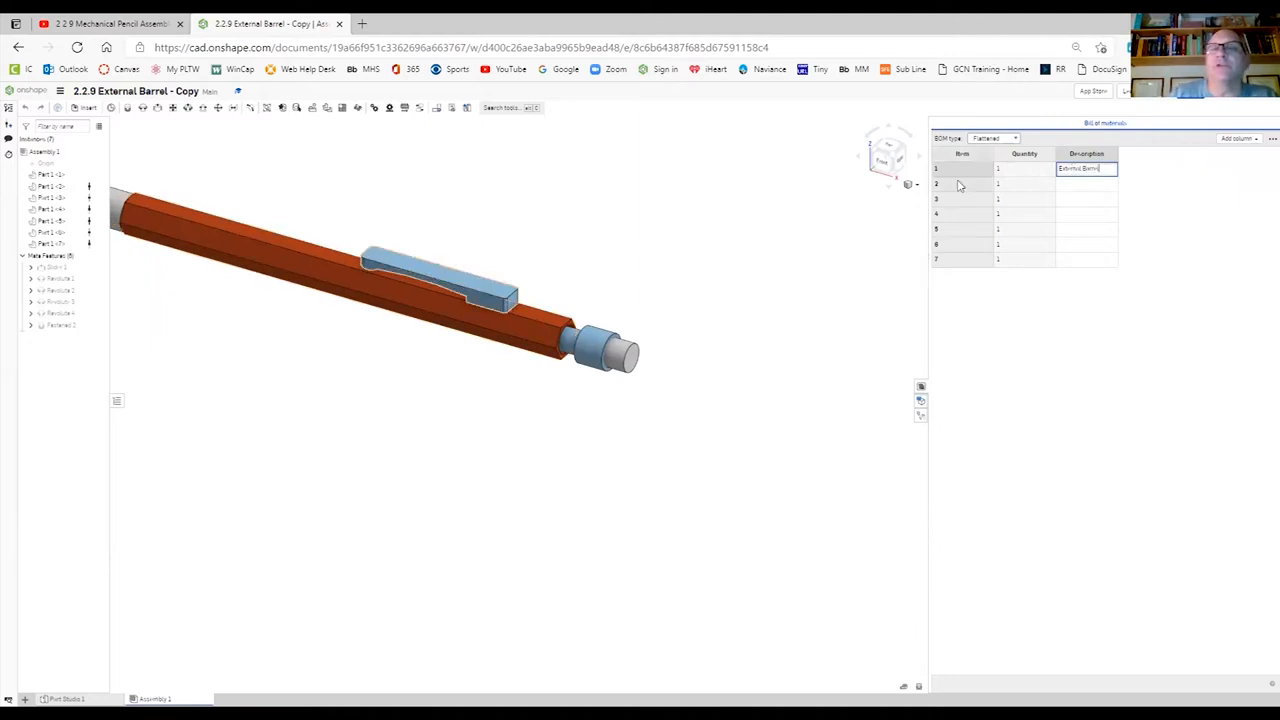
{"action": "left_click", "coordinate": [1066, 184]}
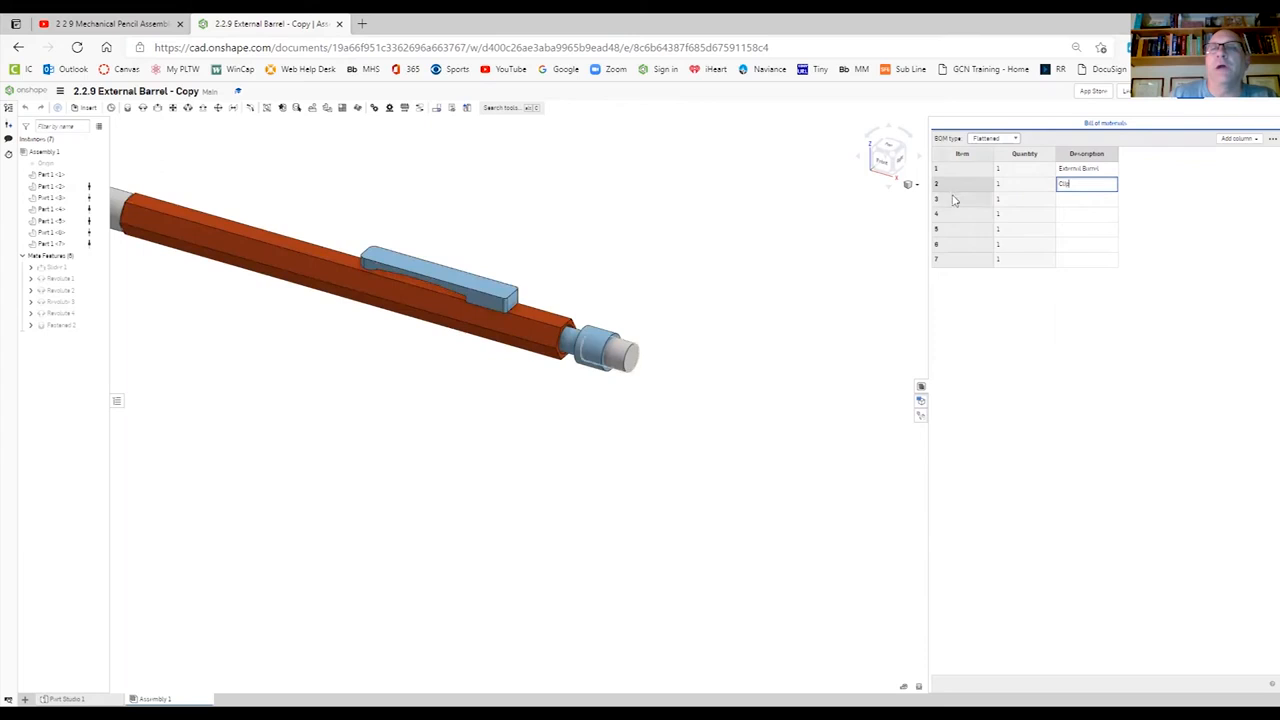
{"action": "left_click", "coordinate": [1073, 200]}
{"action": "type", "text": "Eraser"}
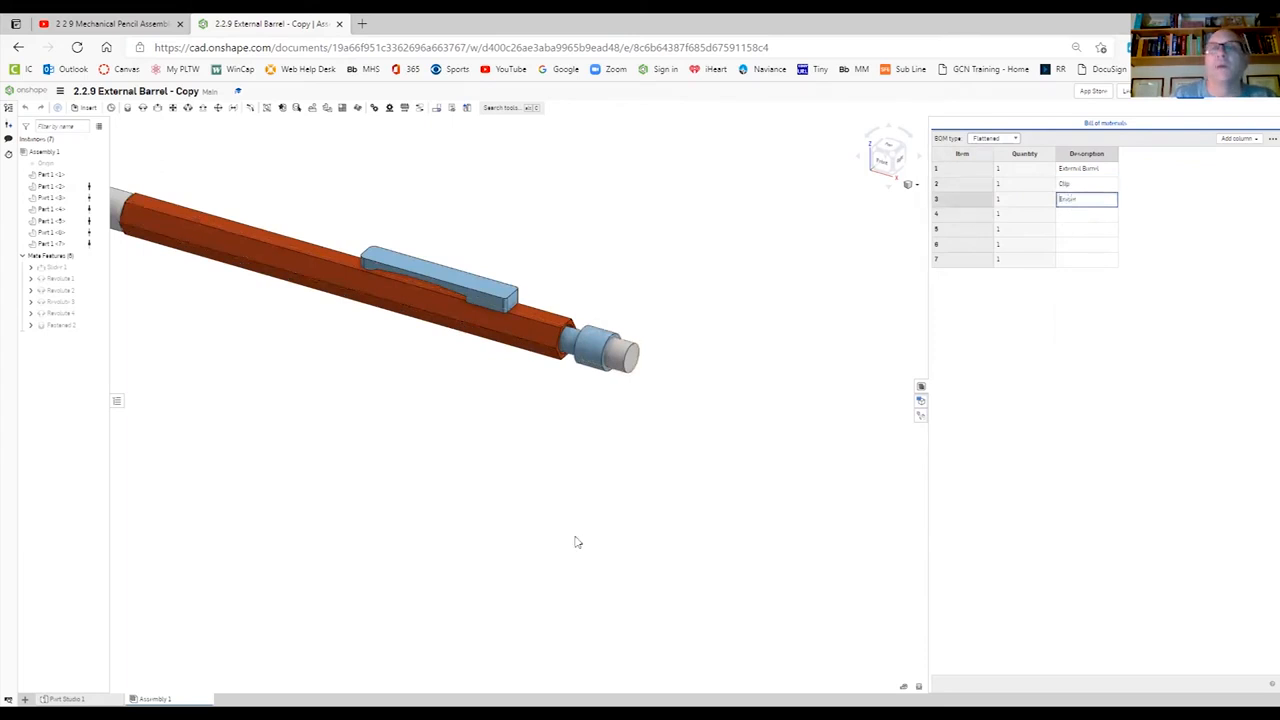
- Enter the bill of materials descriptions for items 4 to 7: Internal Barrel, Lead Gripper, Tip and Cylinder
{"action": "scroll", "coordinate": [511, 473], "scroll_direction": "down", "scroll_amount": 3}
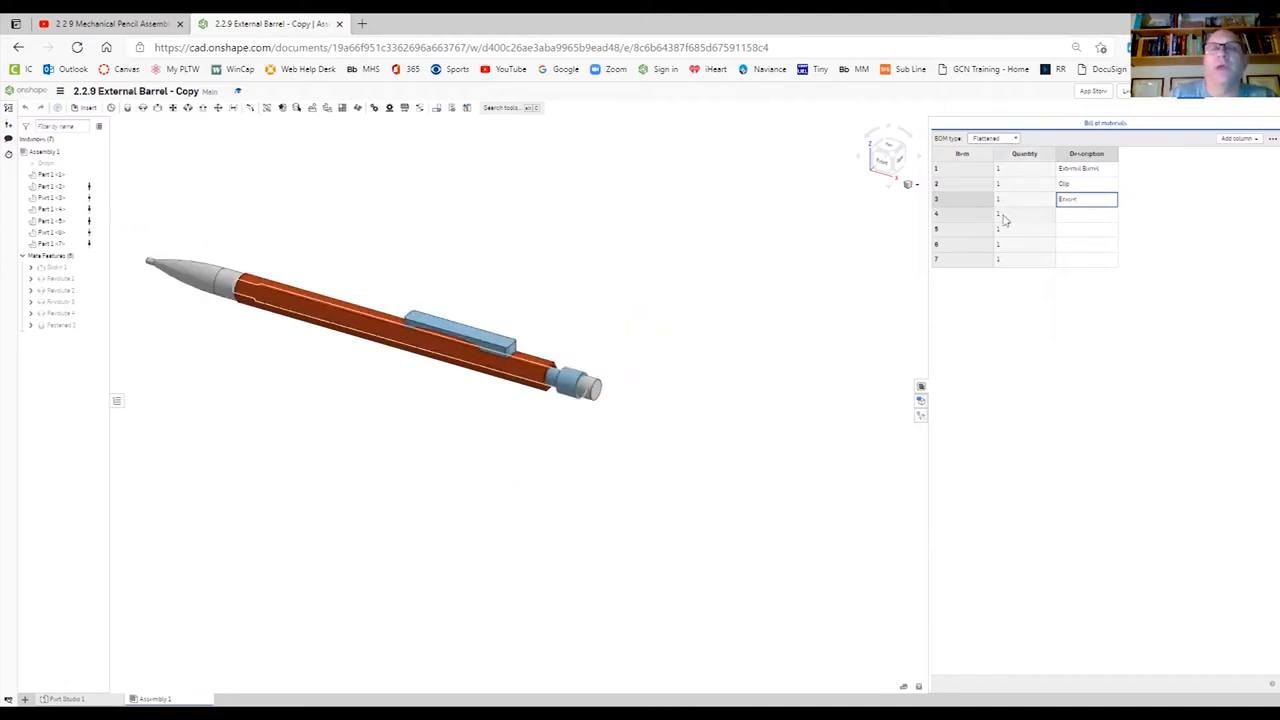
{"action": "left_click", "coordinate": [1103, 216]}
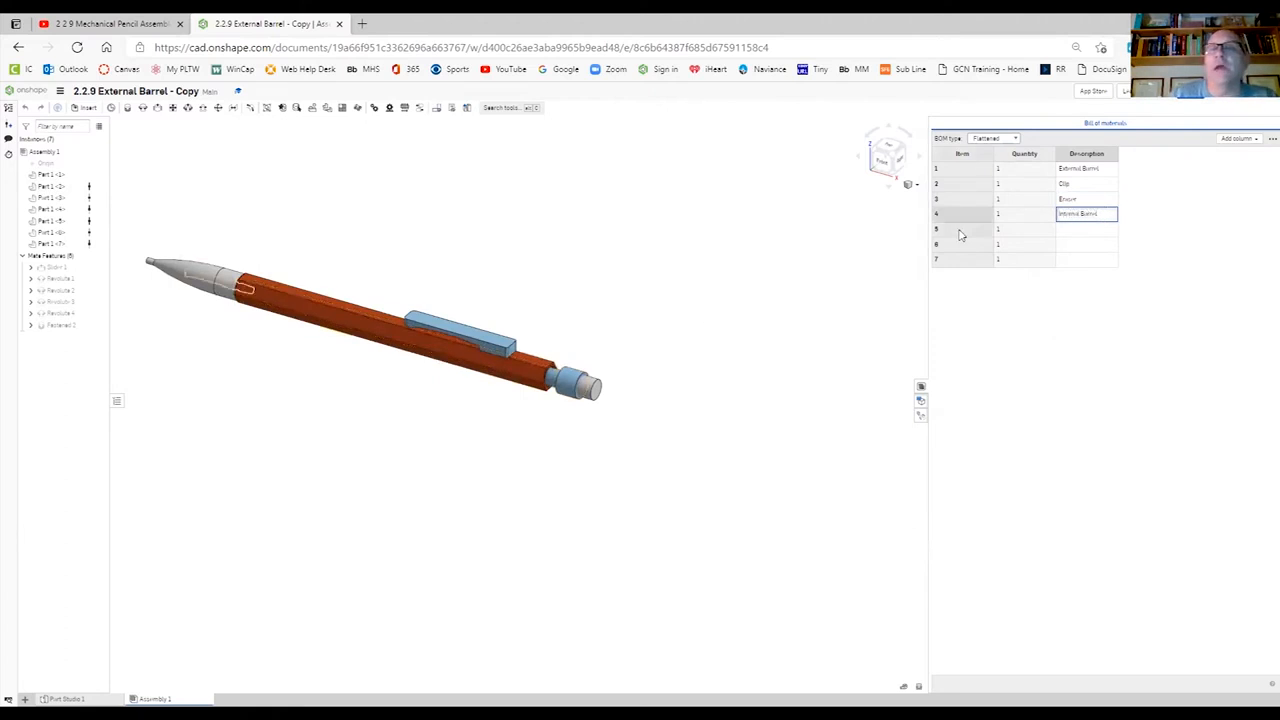
{"action": "left_click", "coordinate": [1069, 233]}
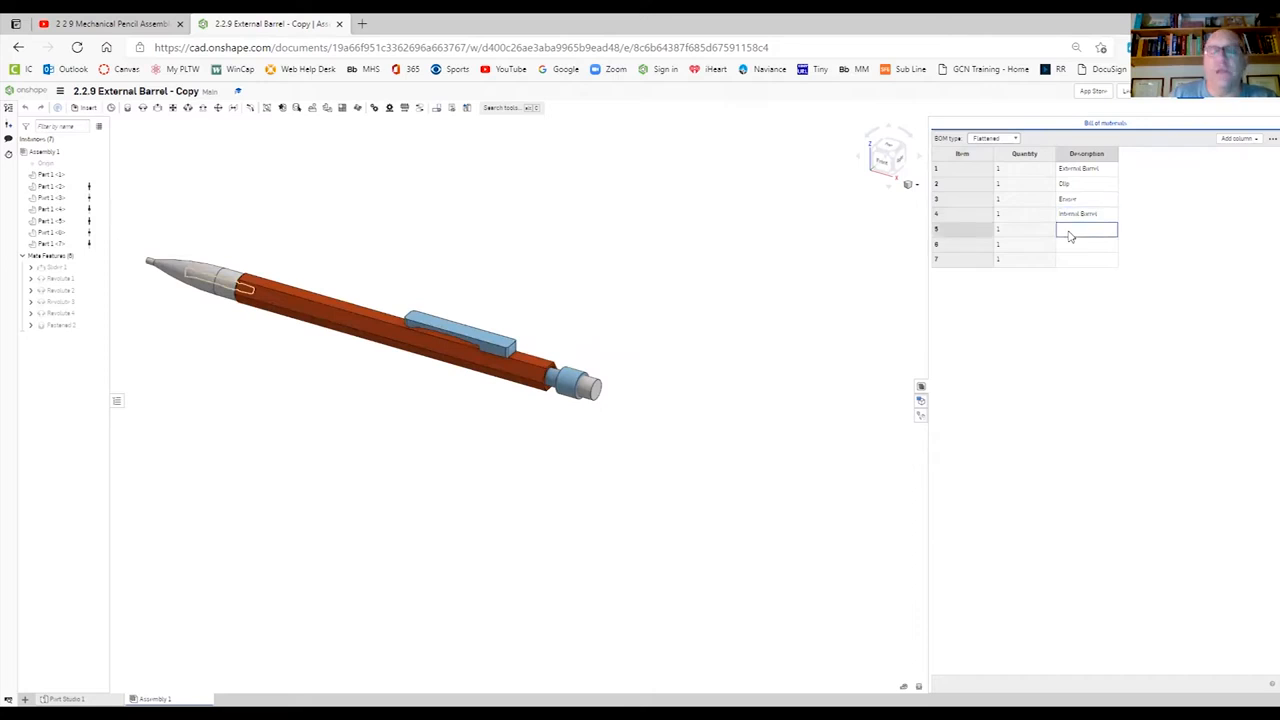
{"action": "type", "text": "Lead Gripper"}
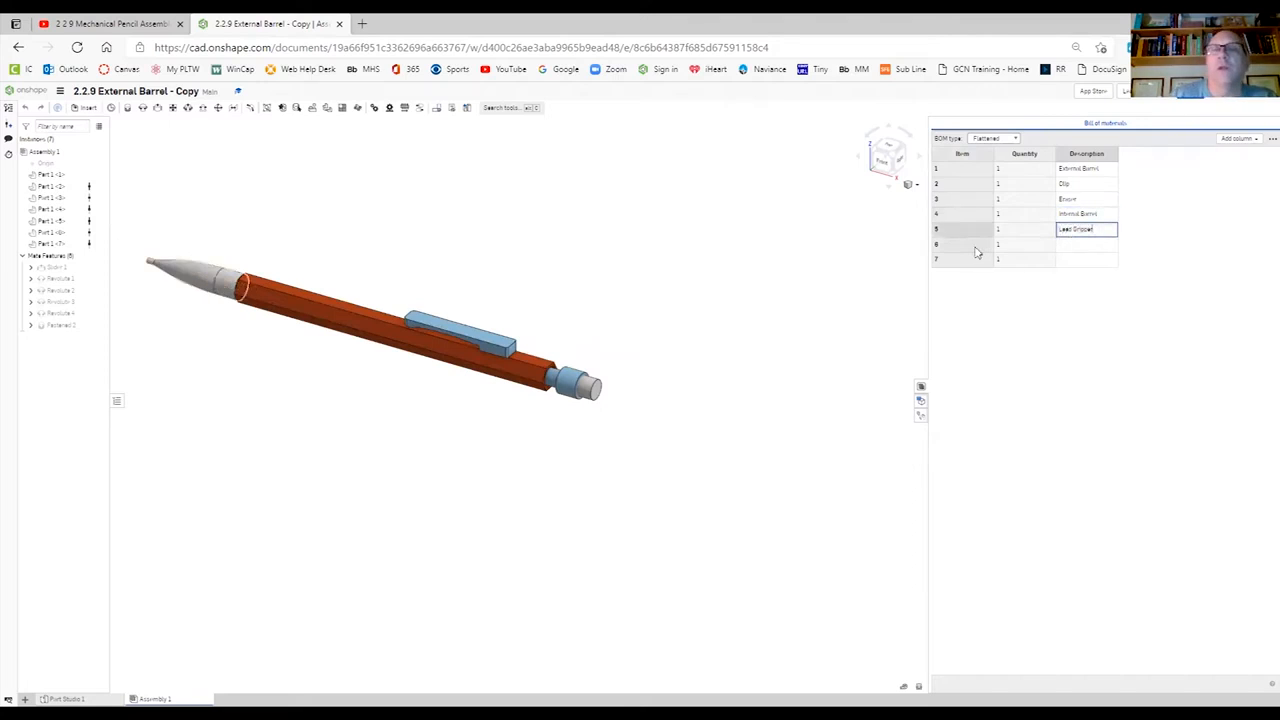
{"action": "left_click", "coordinate": [1092, 252]}
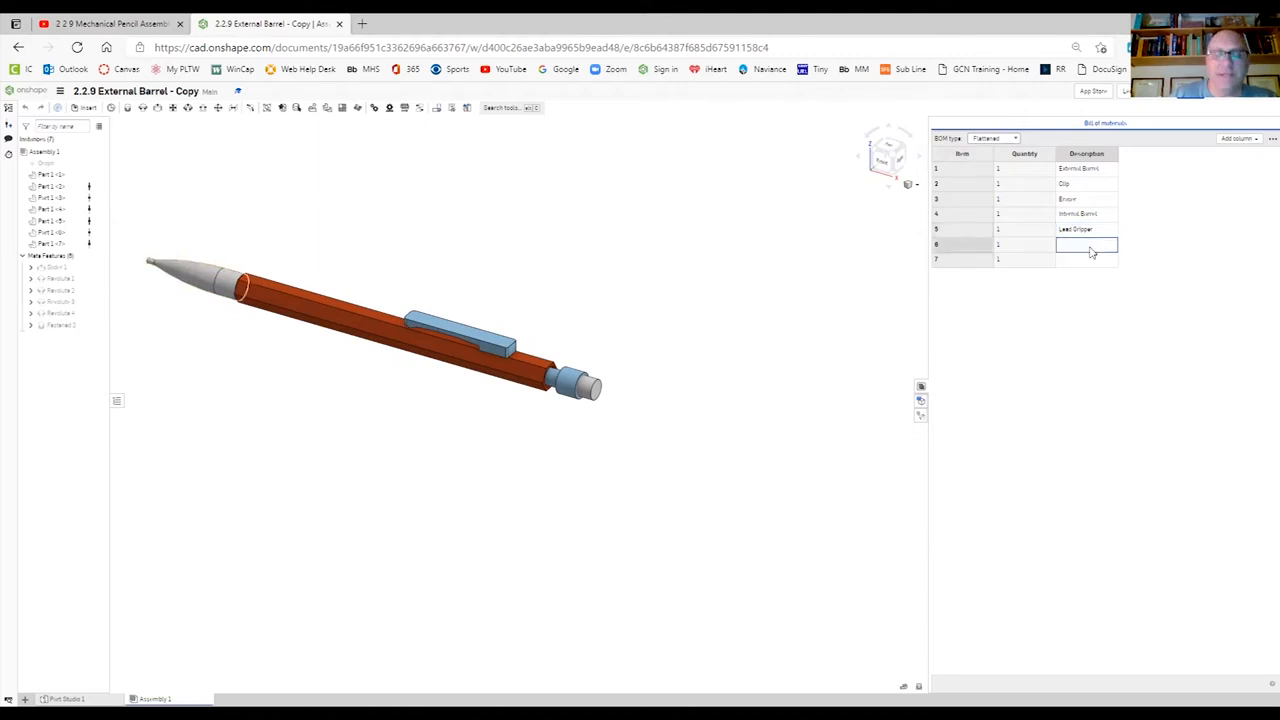
{"action": "type", "text": "Tip"}
{"action": "left_click", "coordinate": [1070, 266]}
{"action": "type", "text": "Cylinder"}
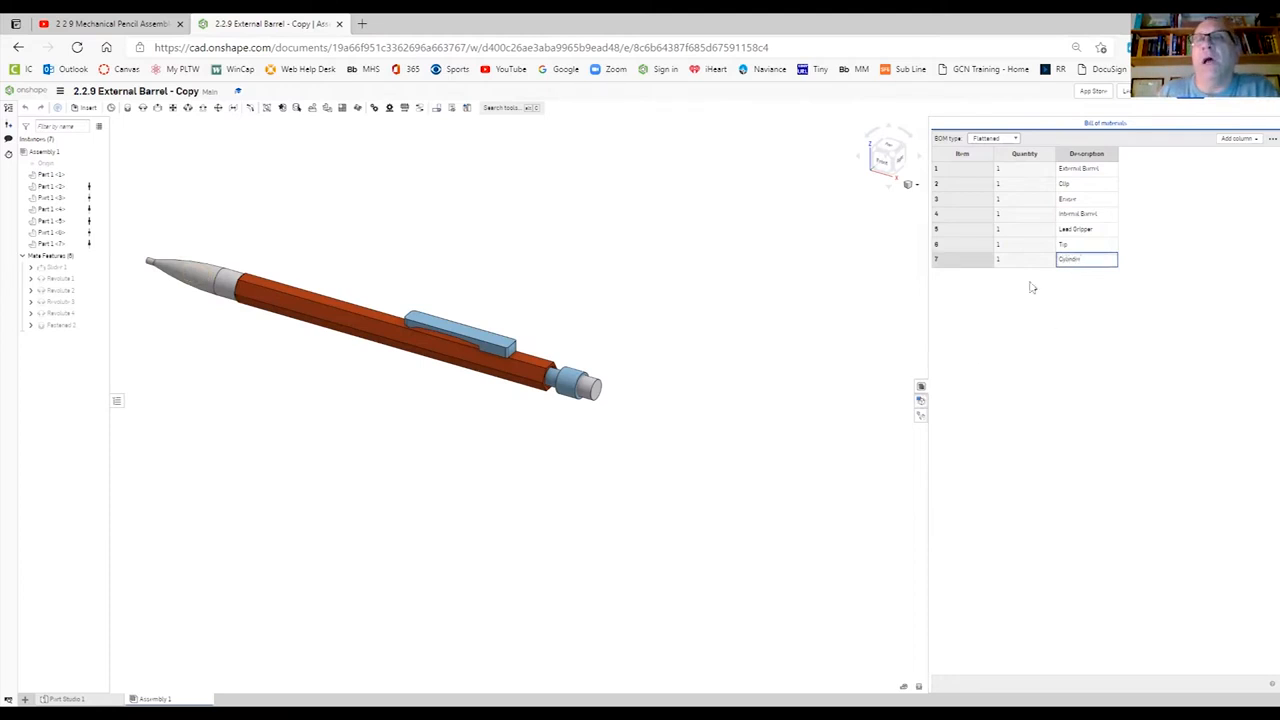
- Add a new exploded view to the pencil assembly
{"action": "mouse_move", "coordinate": [928, 360]}
{"action": "left_mouse_down"}
{"action": "mouse_move", "coordinate": [1031, 309]}
{"action": "mouse_move", "coordinate": [1109, 309]}
{"action": "left_mouse_up"}
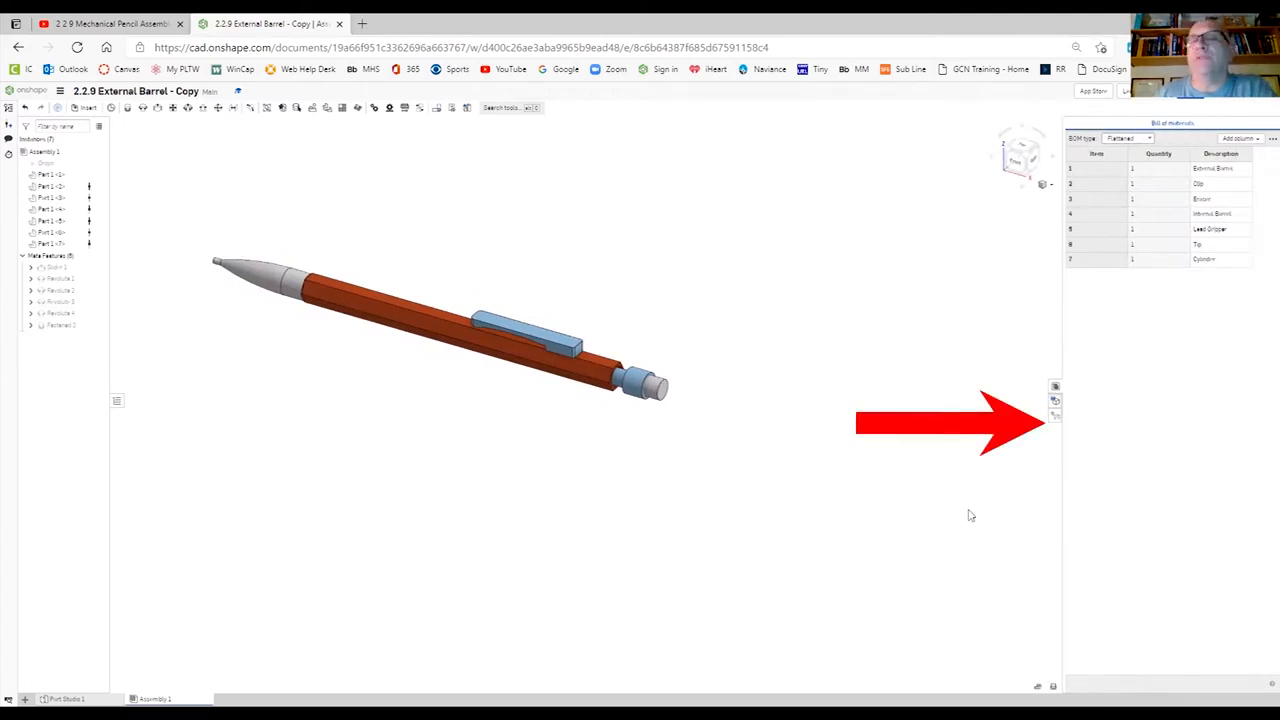
{"action": "left_click", "coordinate": [1056, 418]}
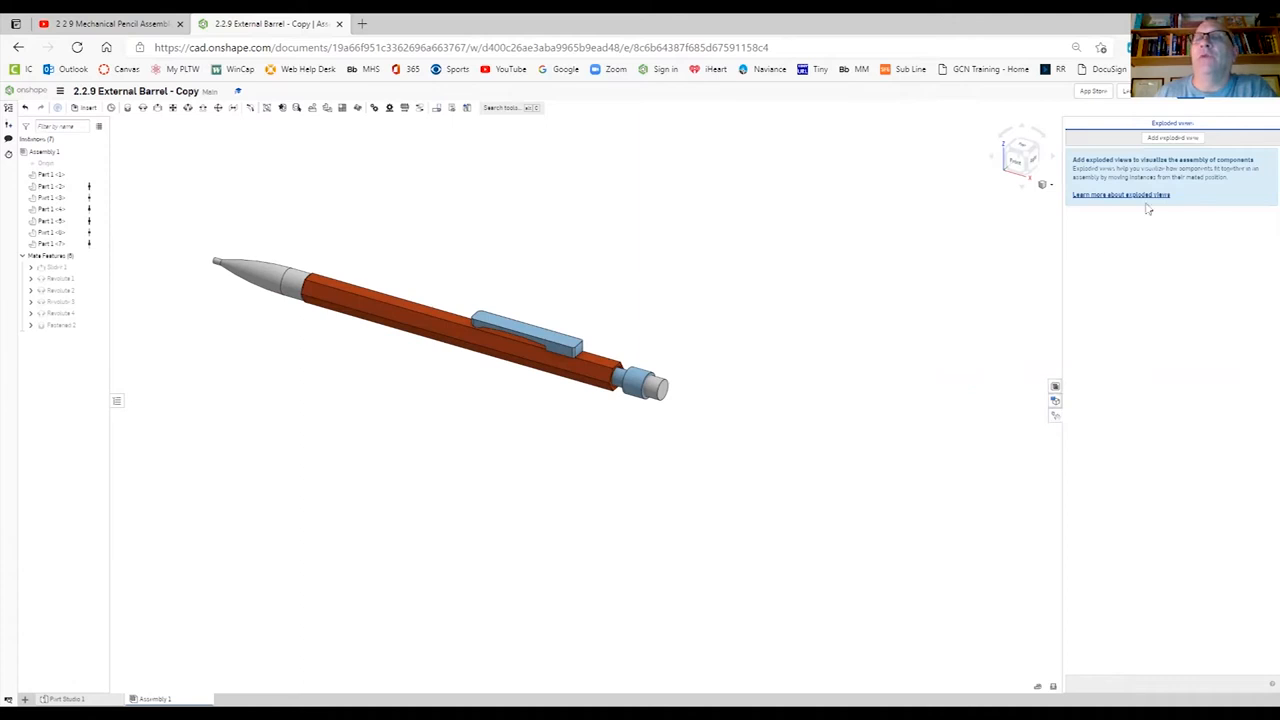
{"action": "left_click", "coordinate": [1174, 138]}
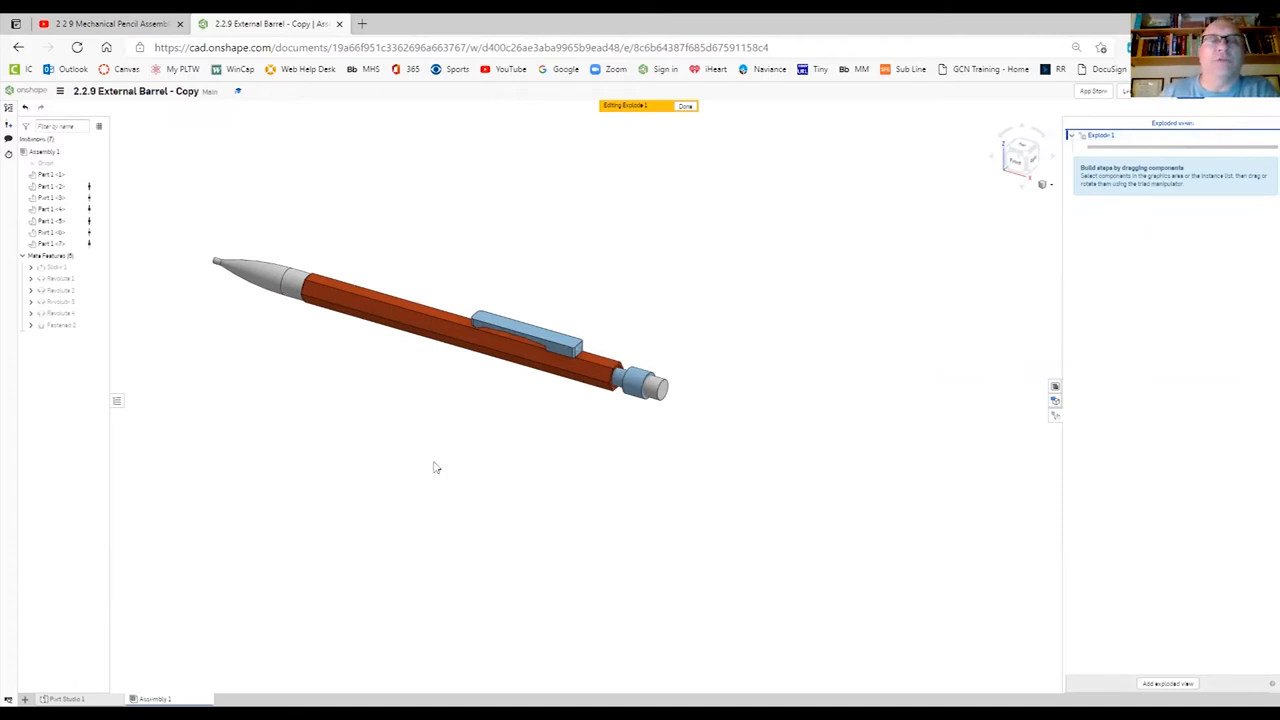
- Explode the tip about 2.7 in forward along the pencil's axis, keeping explode lines on
{"action": "middle_click_drag", "start_coordinate": [466, 455], "coordinate": [591, 500]}
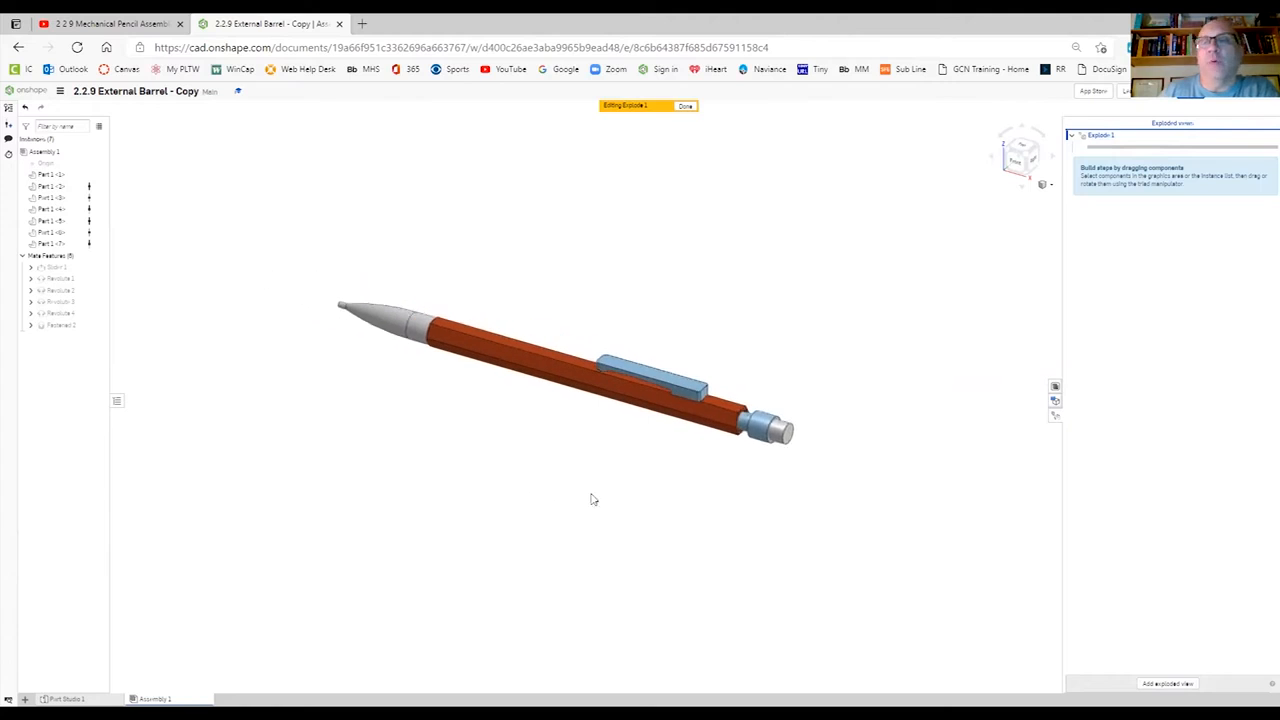
{"action": "left_click", "coordinate": [403, 321]}
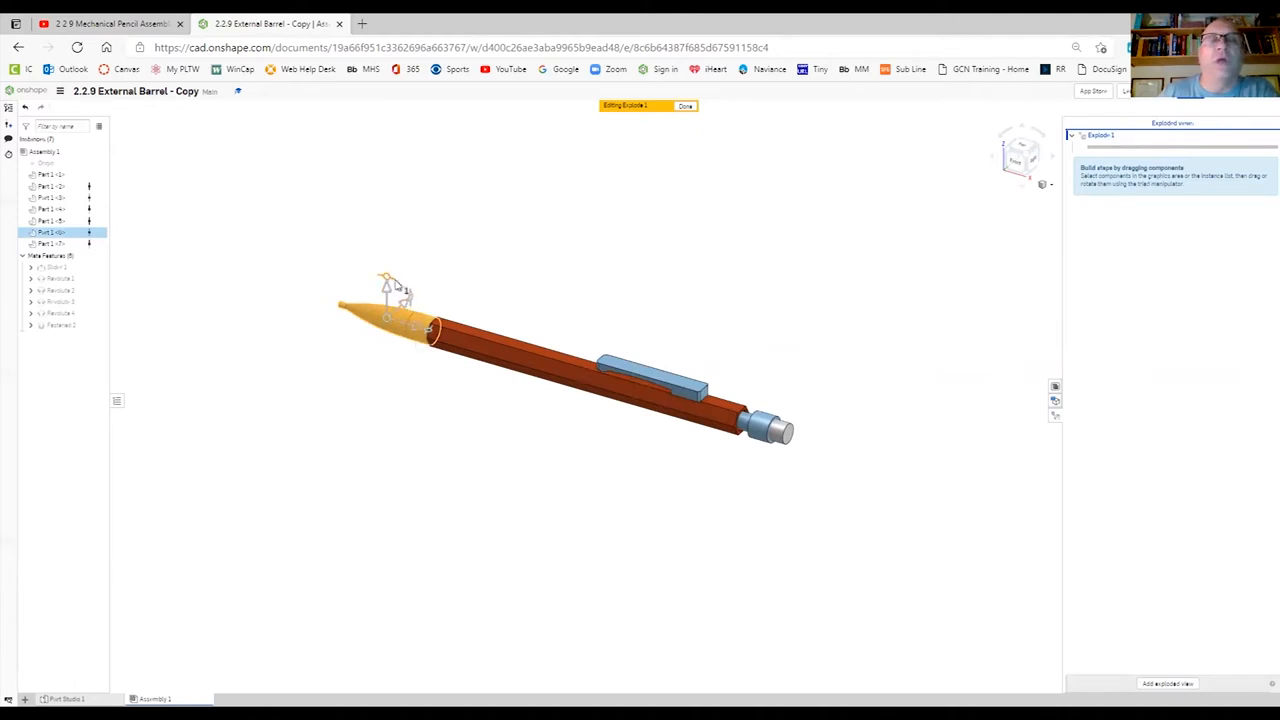
{"action": "left_click_drag", "start_coordinate": [417, 335], "coordinate": [206, 297]}
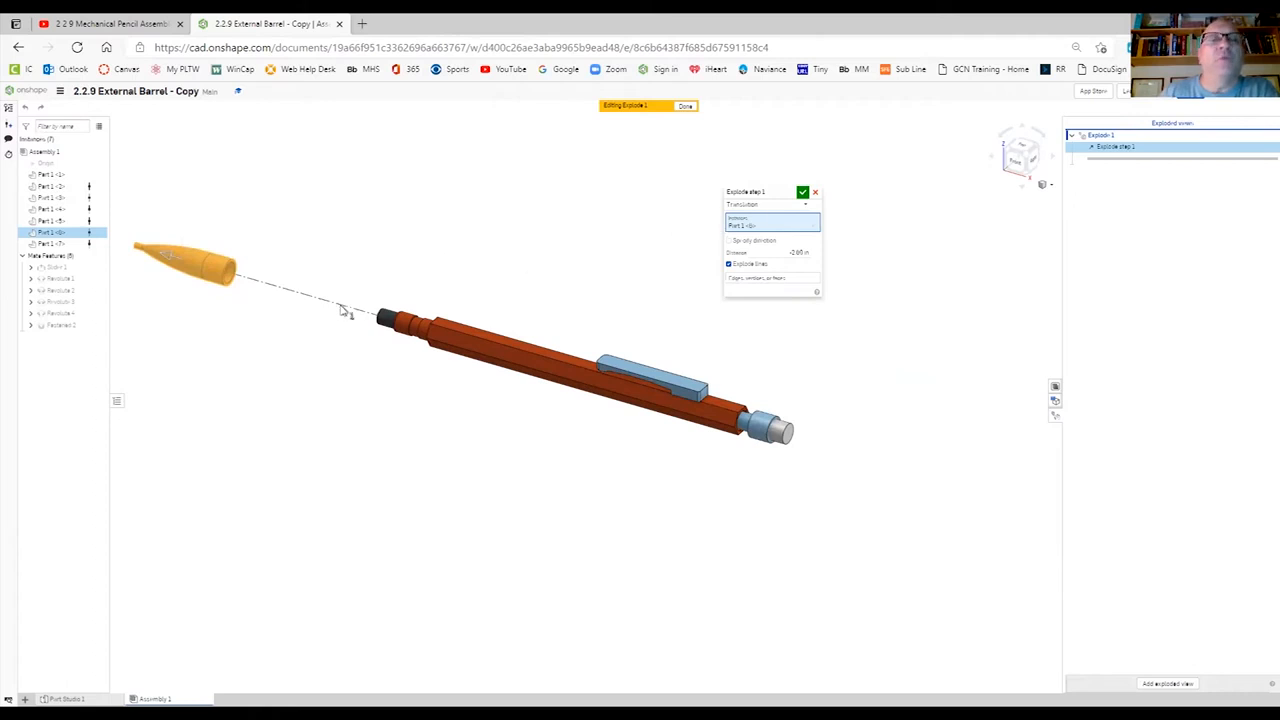
{"action": "left_click", "coordinate": [729, 265]}
{"action": "left_click", "coordinate": [729, 264]}
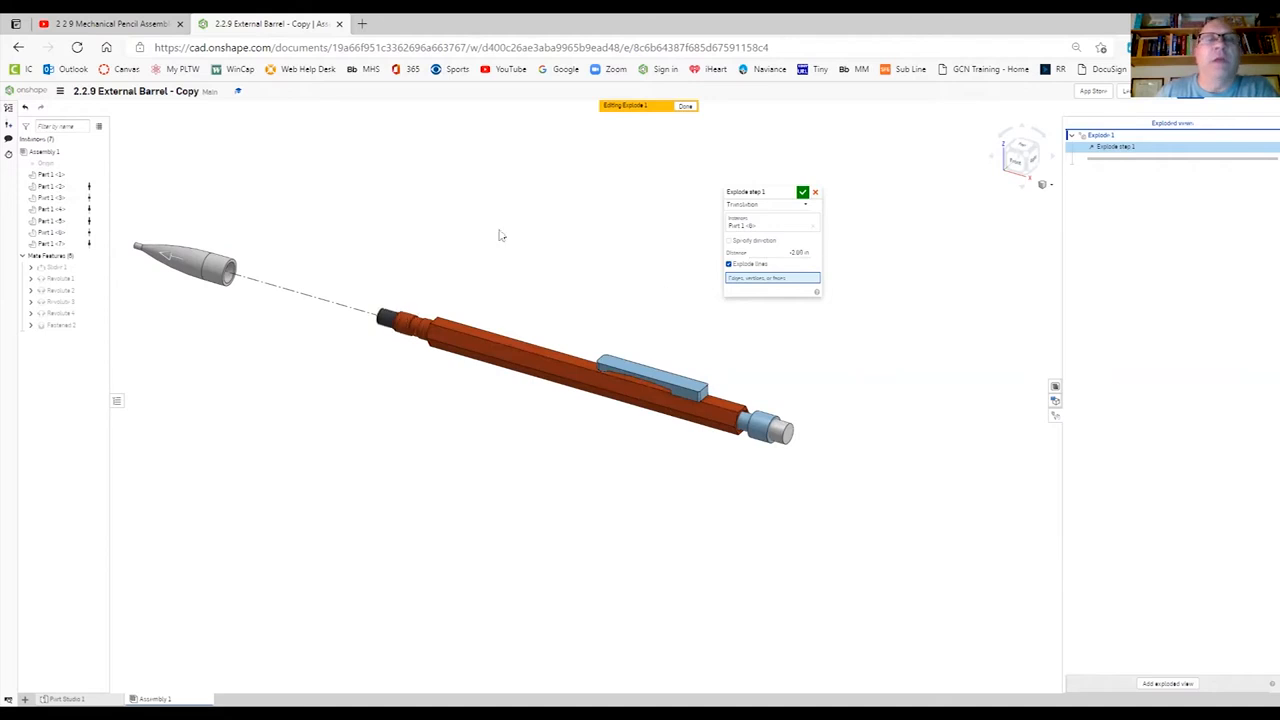
{"action": "left_click", "coordinate": [803, 193]}
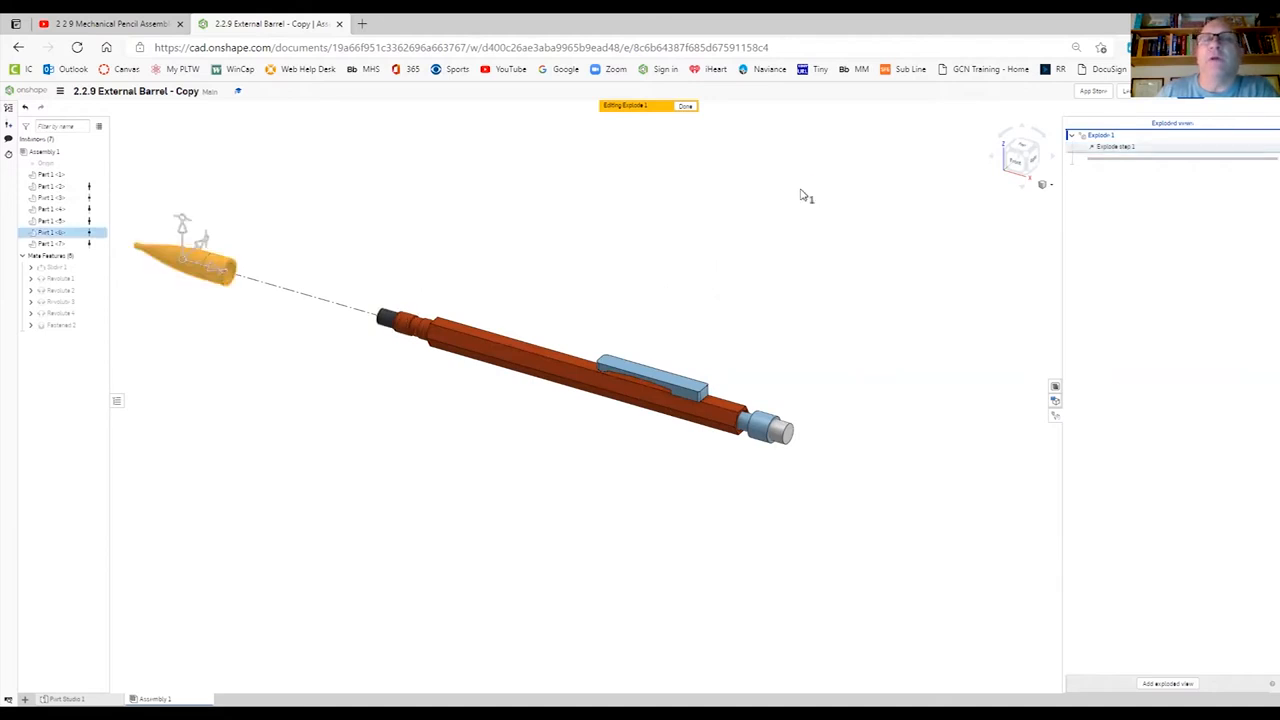
- Explode the cylinder about 1.6 in and the lead gripper about 1 in along the pencil's axis, in line behind the tip
{"action": "left_click", "coordinate": [386, 318]}
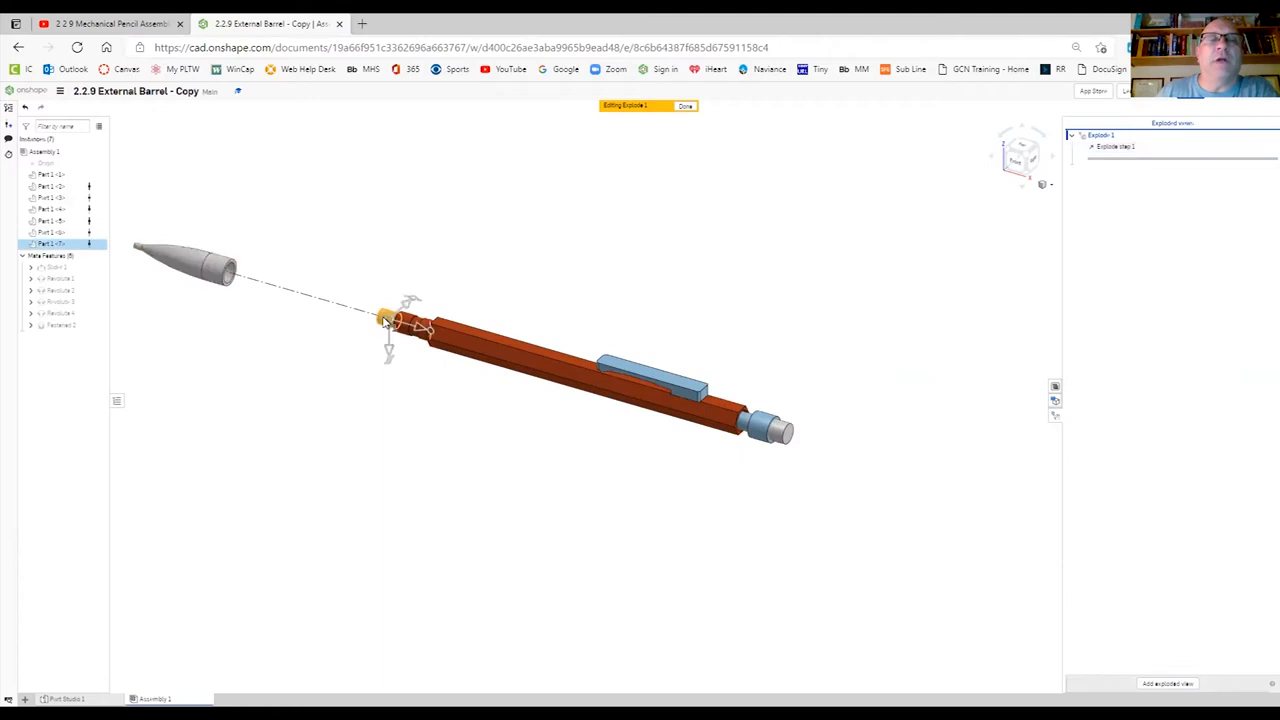
{"action": "left_click_drag", "start_coordinate": [408, 325], "coordinate": [290, 292]}
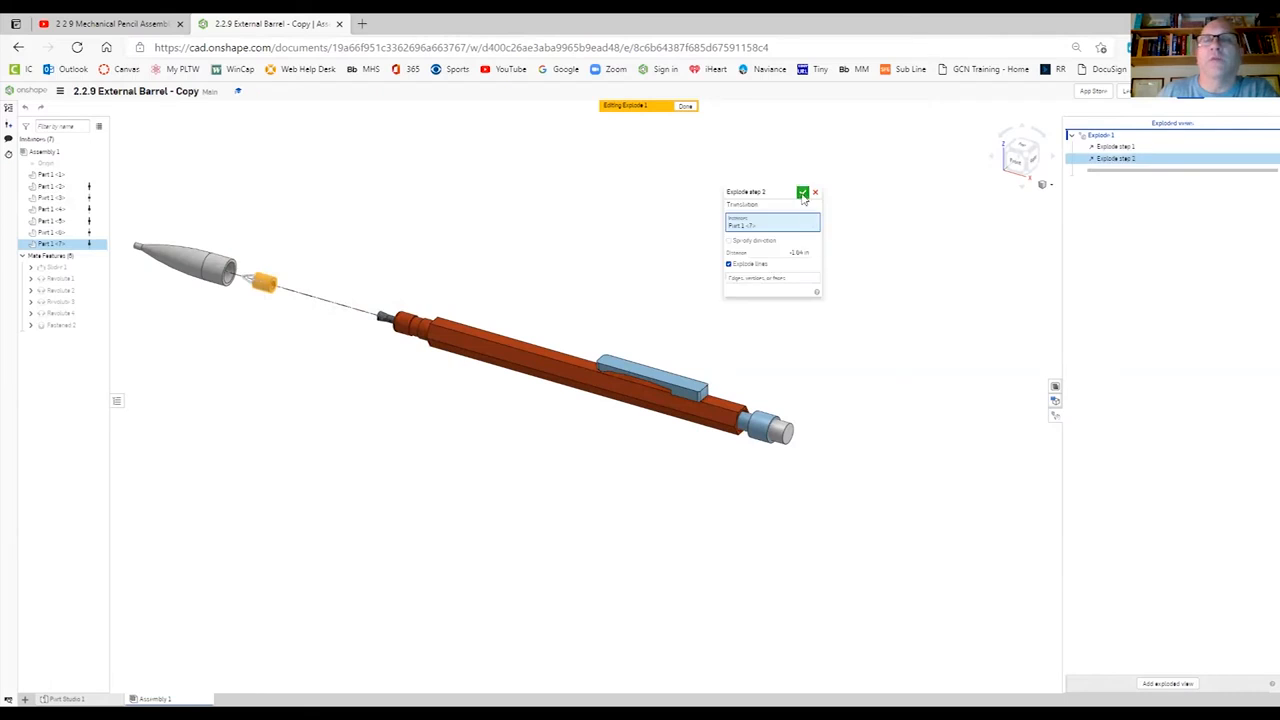
{"action": "left_click", "coordinate": [803, 192]}
{"action": "left_click", "coordinate": [385, 321]}
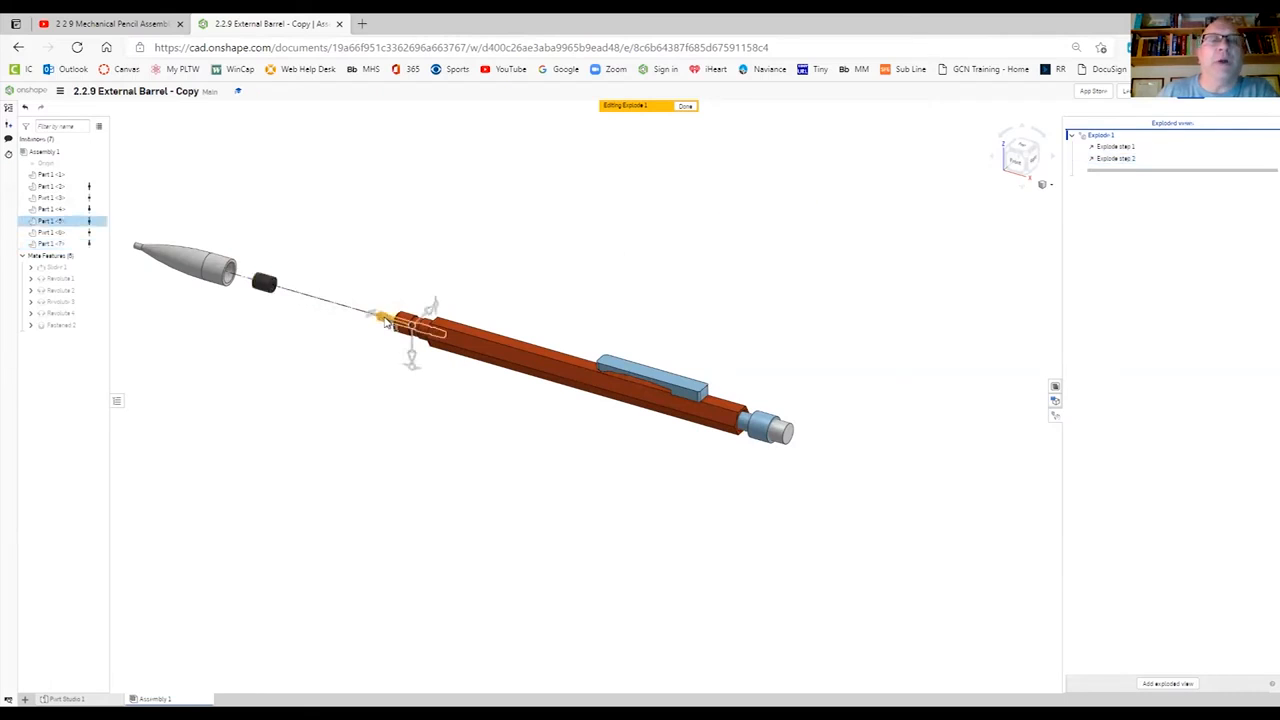
{"action": "left_click_drag", "start_coordinate": [385, 321], "coordinate": [302, 291]}
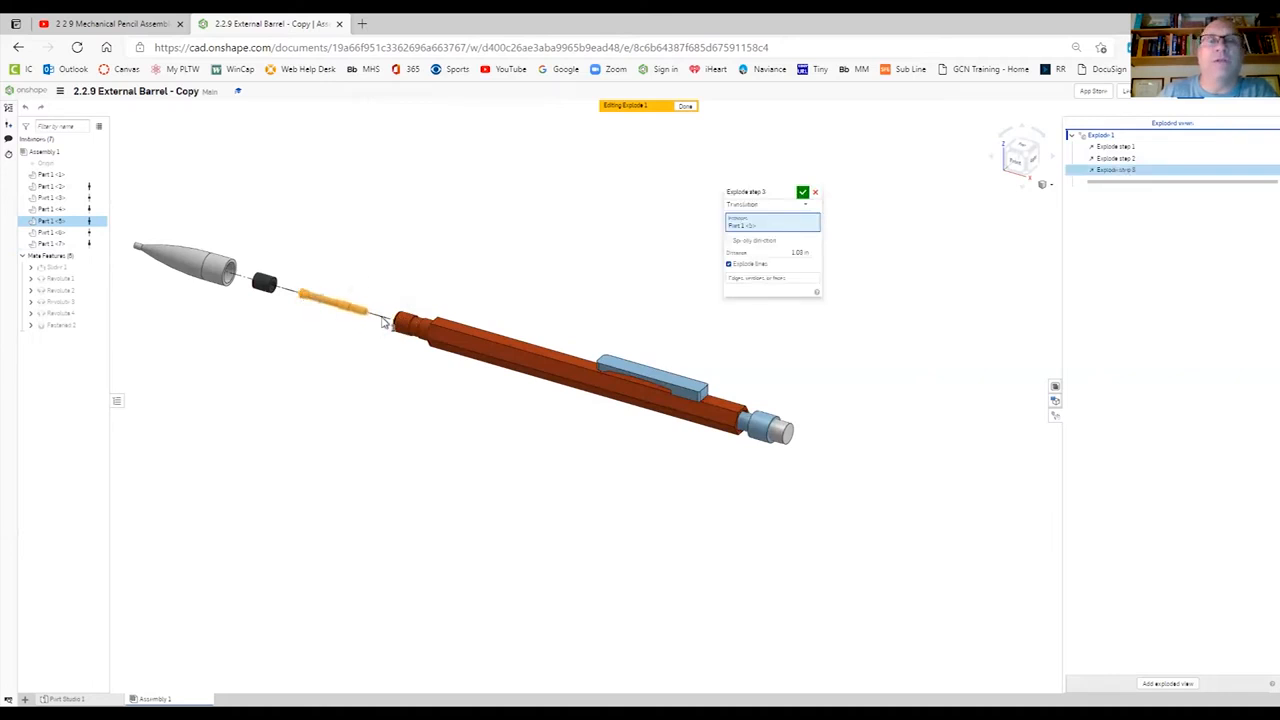
{"action": "left_click", "coordinate": [802, 192]}
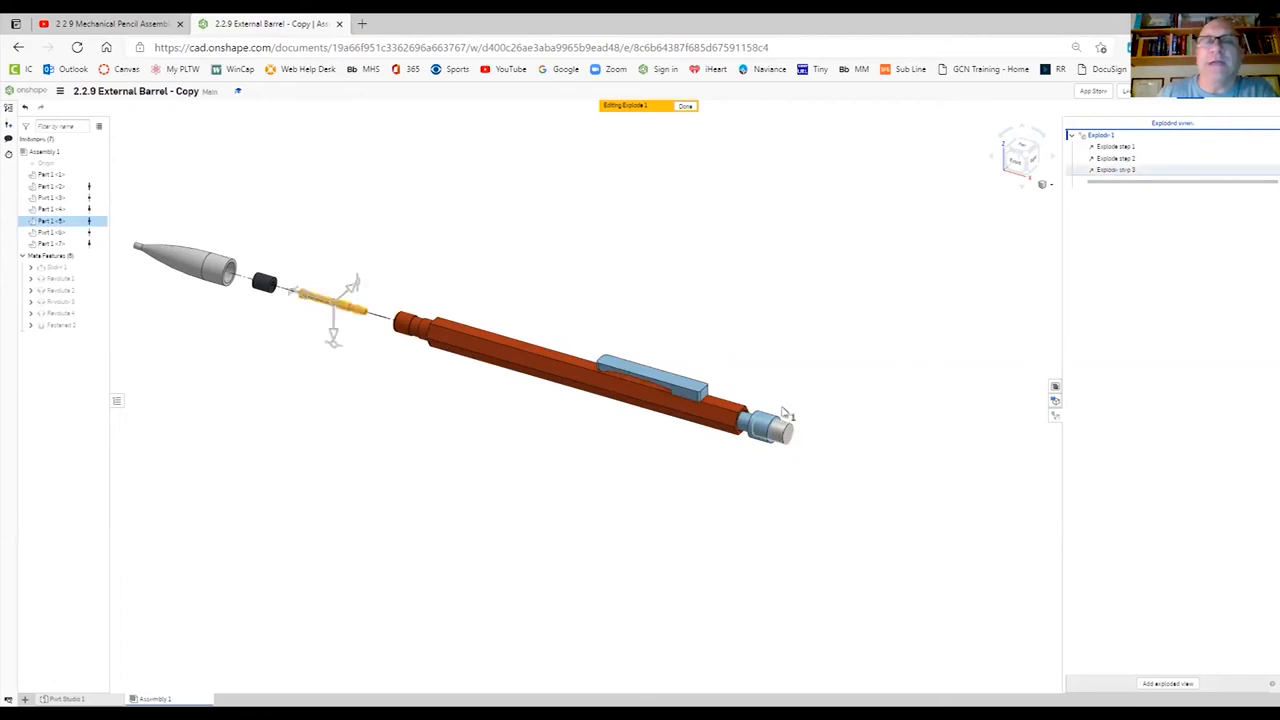
- Explode the eraser along the pencil's axis, well away from the rear end of the barrel
{"action": "left_click", "coordinate": [785, 436]}
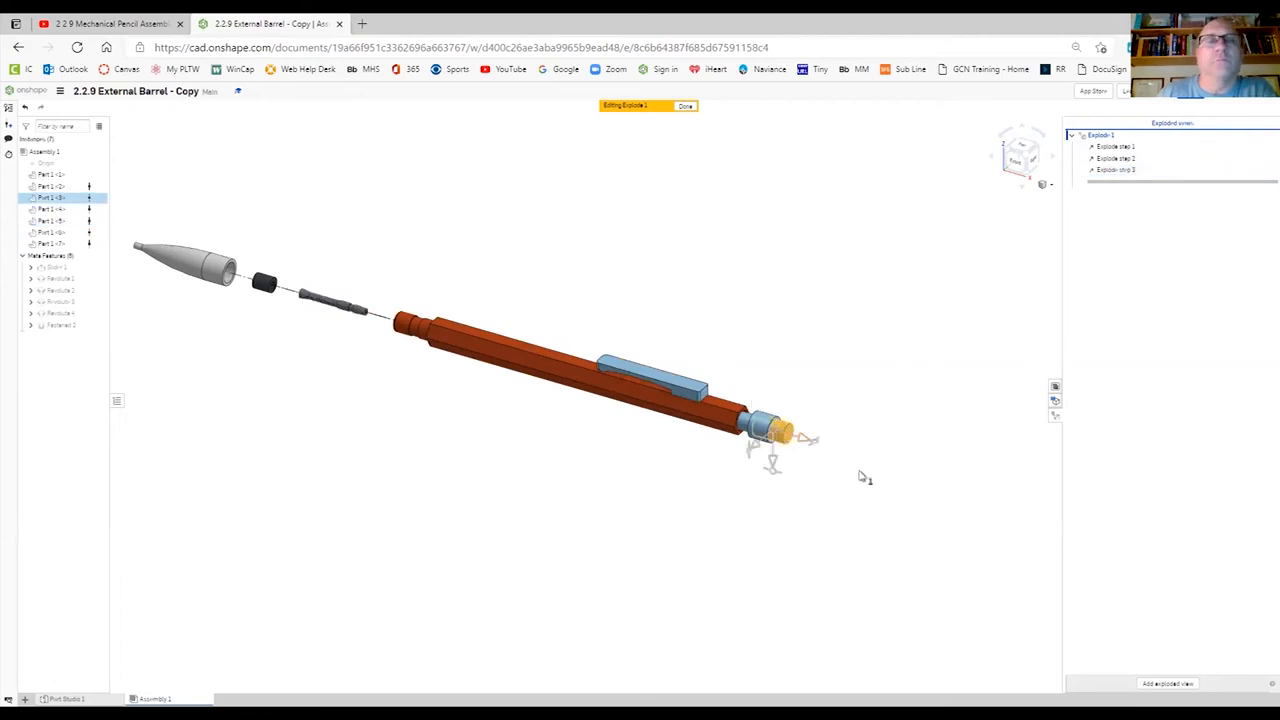
{"action": "left_click_drag", "start_coordinate": [806, 442], "coordinate": [1040, 517]}
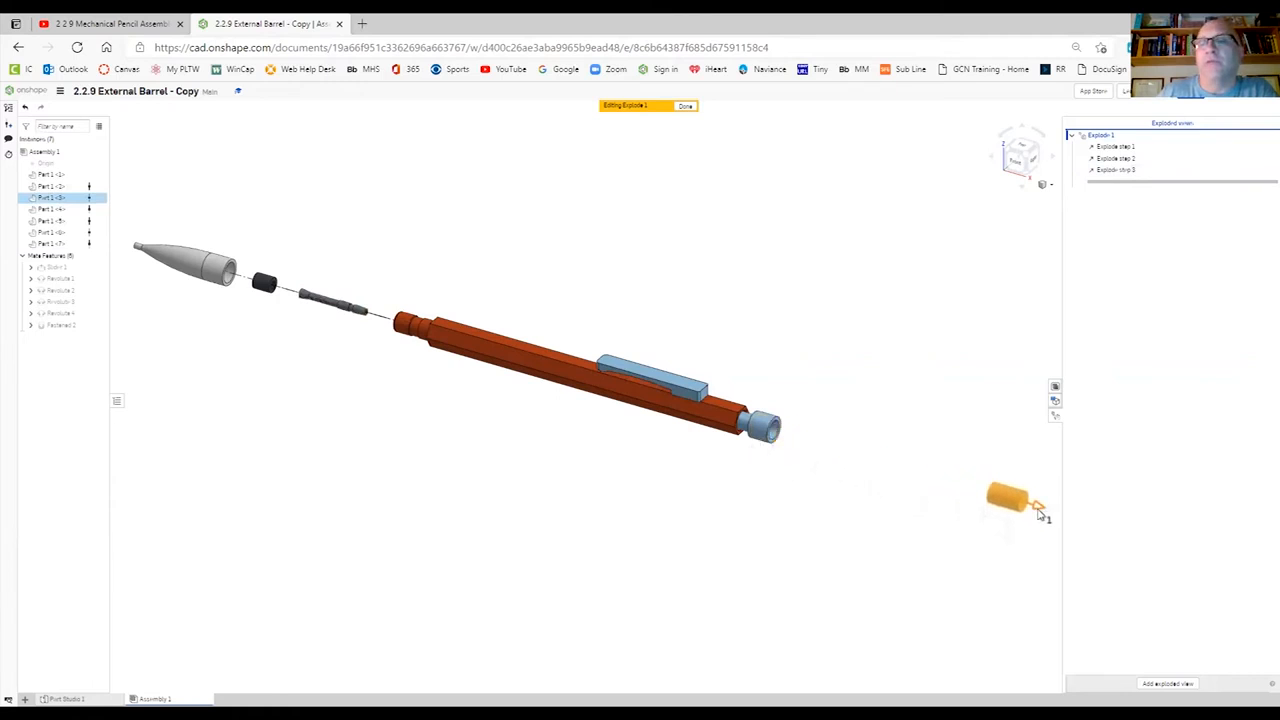
{"action": "scroll", "coordinate": [867, 520], "scroll_direction": "down", "scroll_amount": 4}
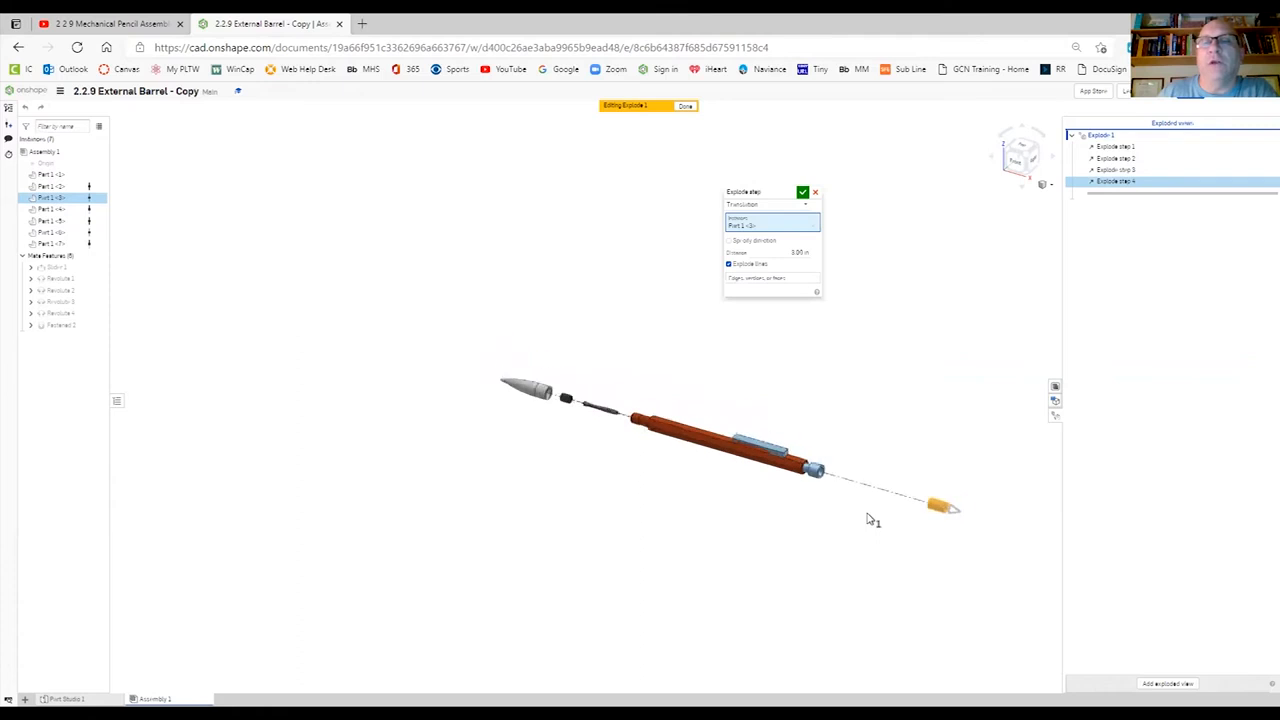
{"action": "left_click_drag", "start_coordinate": [963, 515], "coordinate": [1017, 540]}
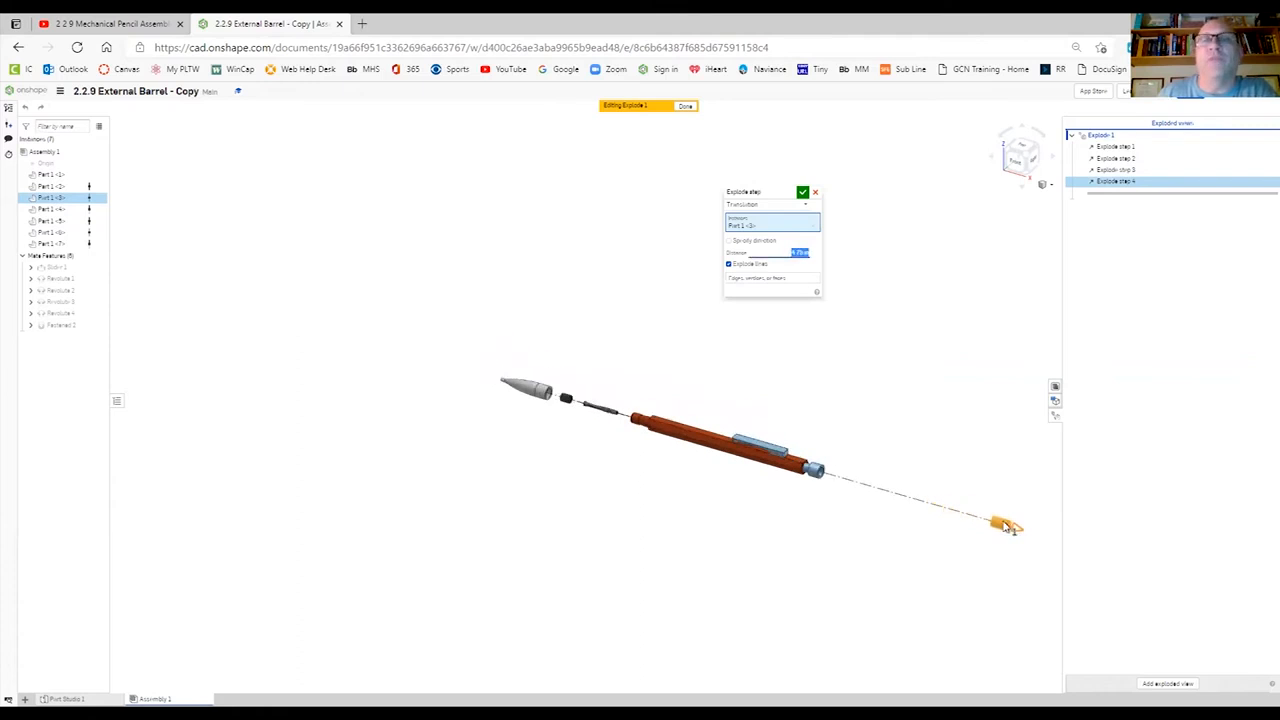
{"action": "left_click", "coordinate": [802, 191]}
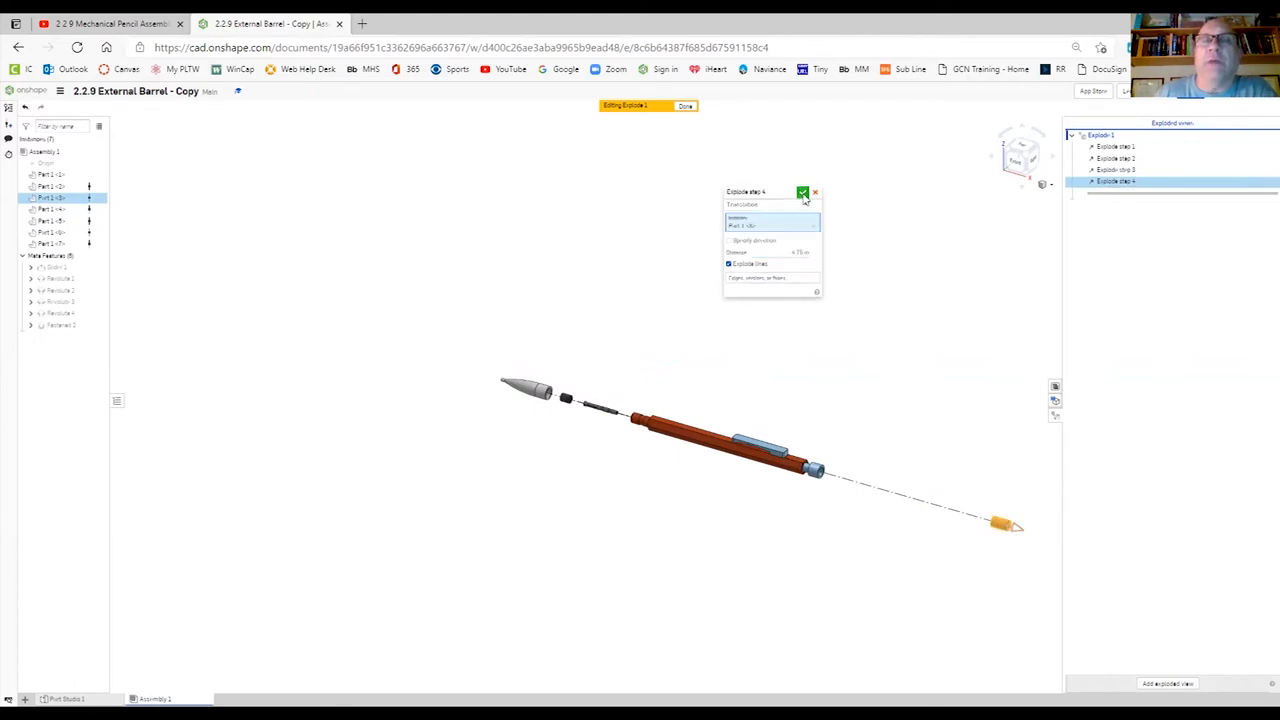
{"action": "left_click", "coordinate": [810, 467]}
{"action": "left_click_drag", "start_coordinate": [810, 467], "coordinate": [760, 445]}
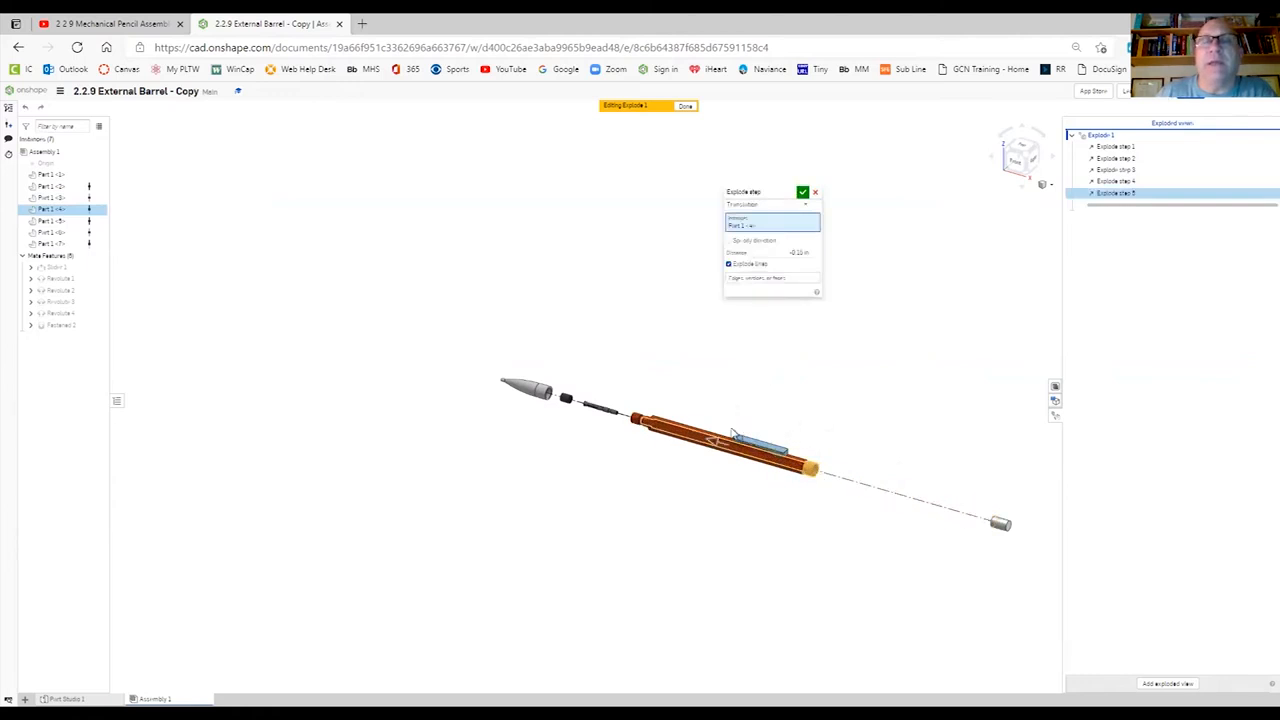
{"action": "left_click", "coordinate": [815, 192]}
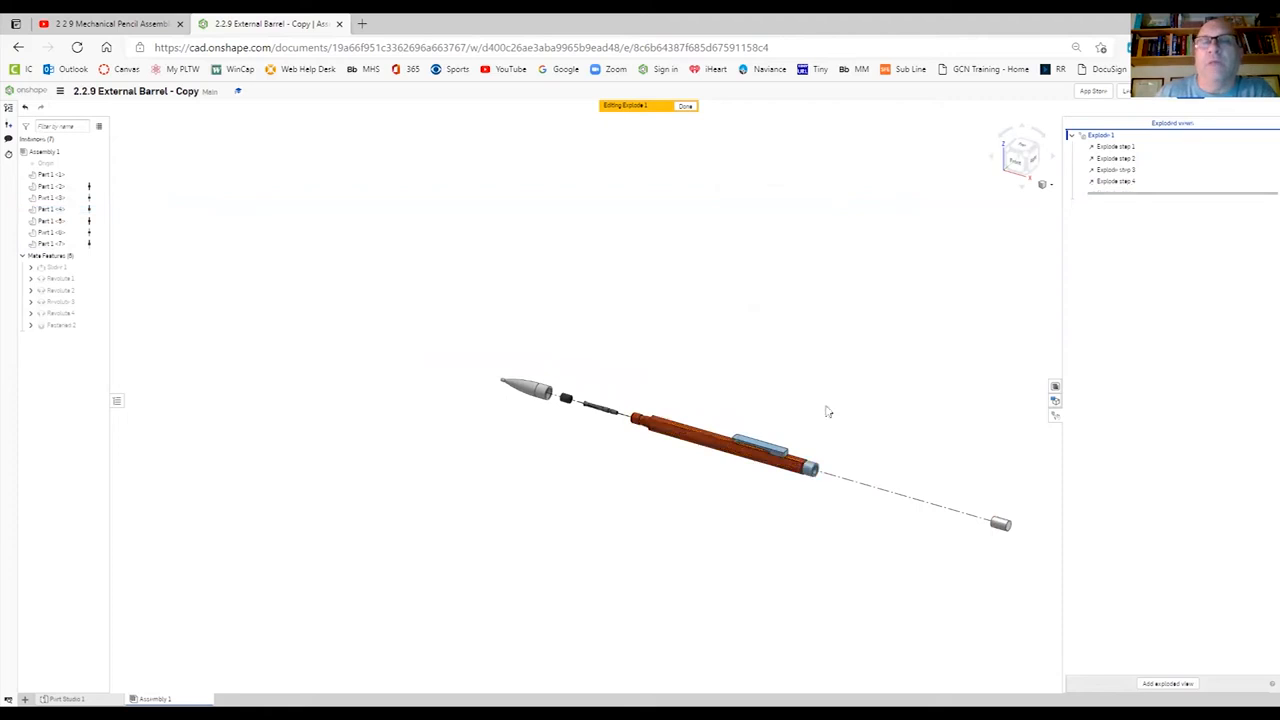
- Explode the internal barrel about 2.3 in sideways out of the external barrel, keeping explode lines on
{"action": "left_click", "coordinate": [815, 472]}
{"action": "left_click_drag", "start_coordinate": [757, 430], "coordinate": [725, 461]}
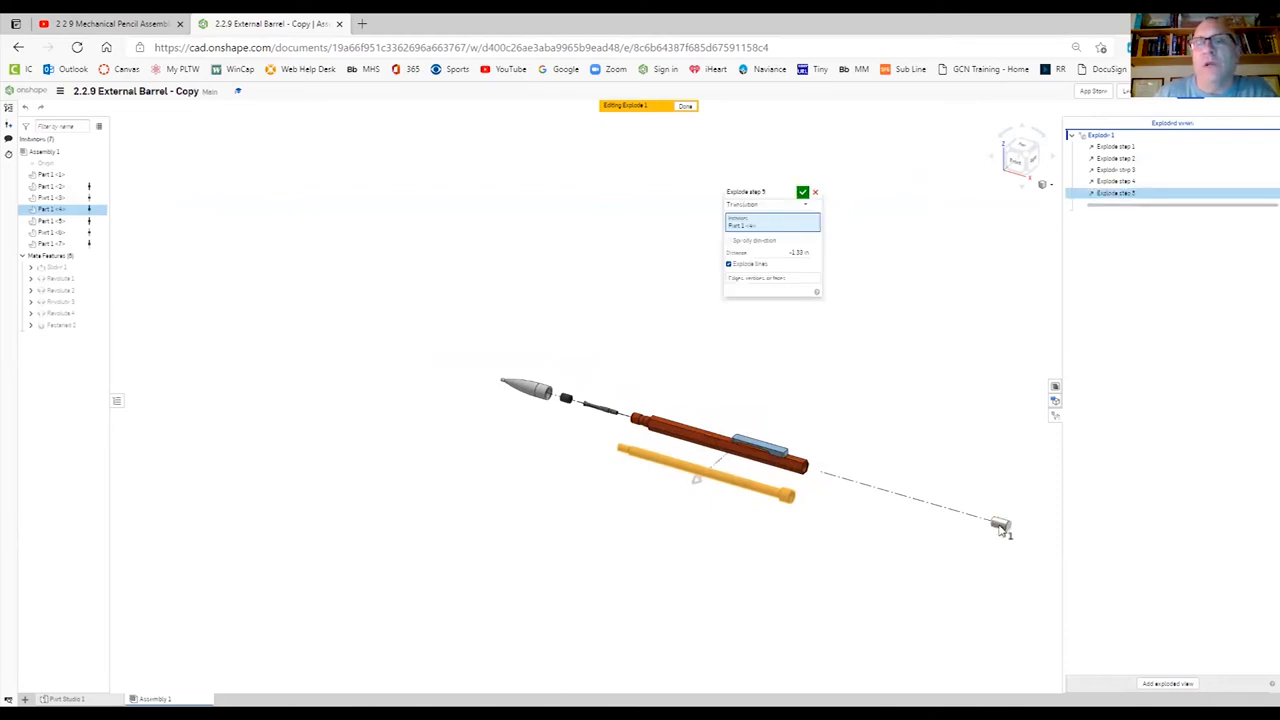
{"action": "left_click", "coordinate": [802, 191]}
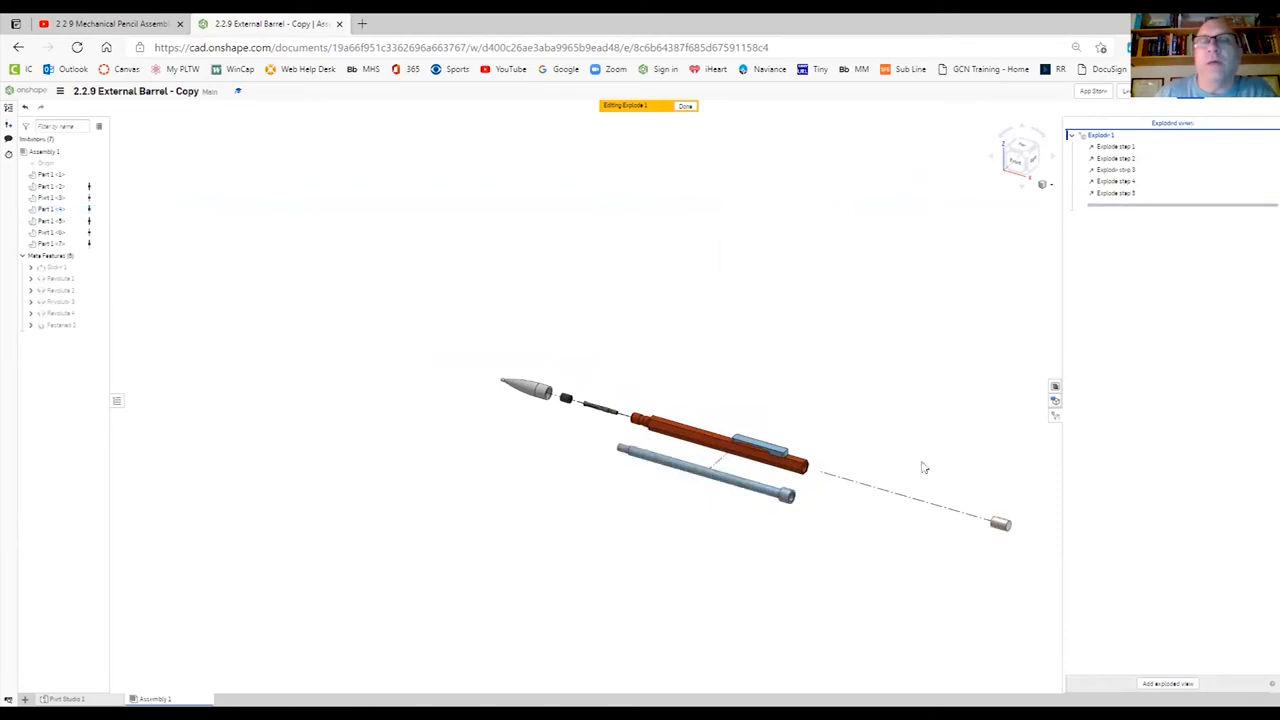
- Add an explode step that moves the eraser about 4.5 in back along the pencil's axis, close to the barrel's rear end
{"action": "left_click", "coordinate": [1000, 527]}
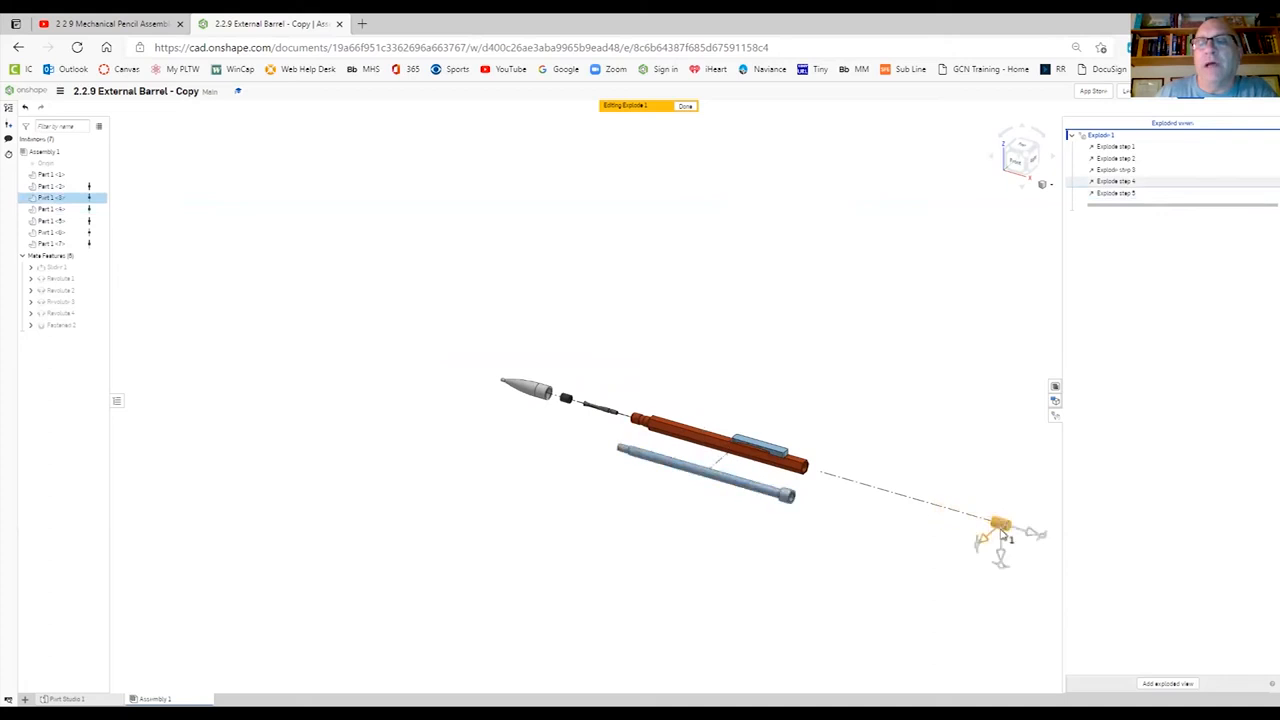
{"action": "left_click_drag", "start_coordinate": [1015, 536], "coordinate": [858, 485]}
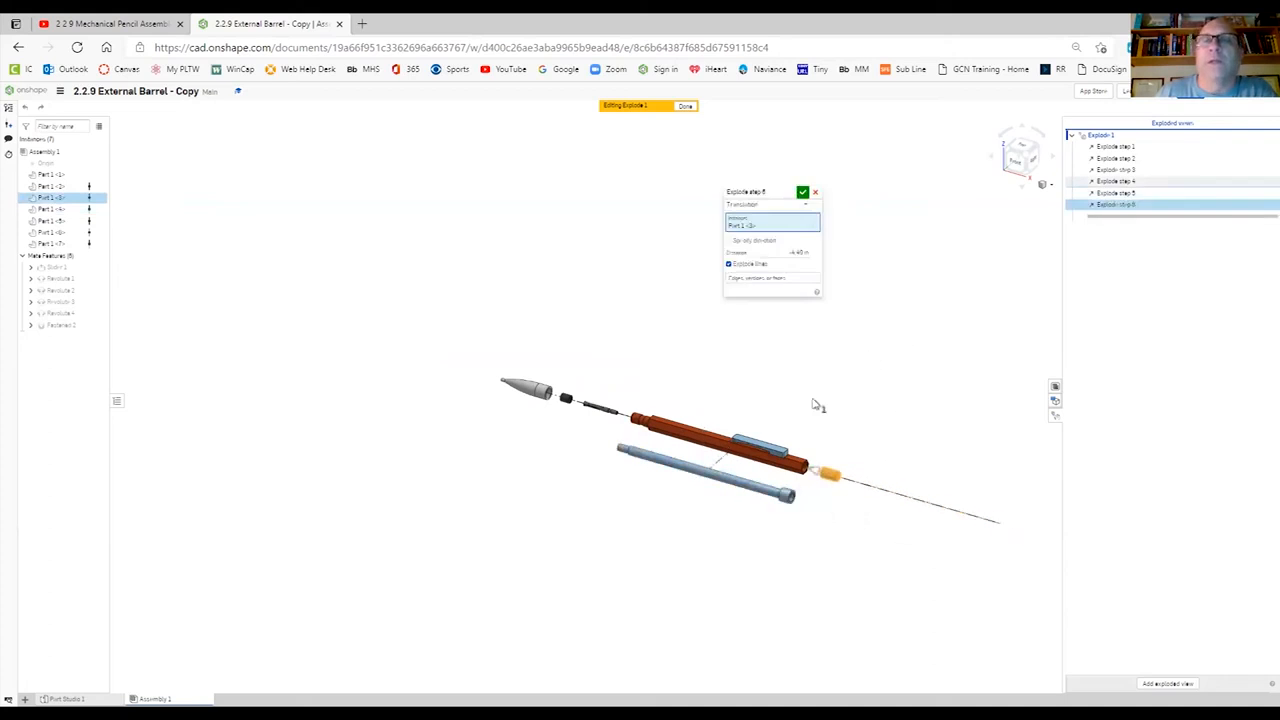
{"action": "left_click", "coordinate": [802, 191]}
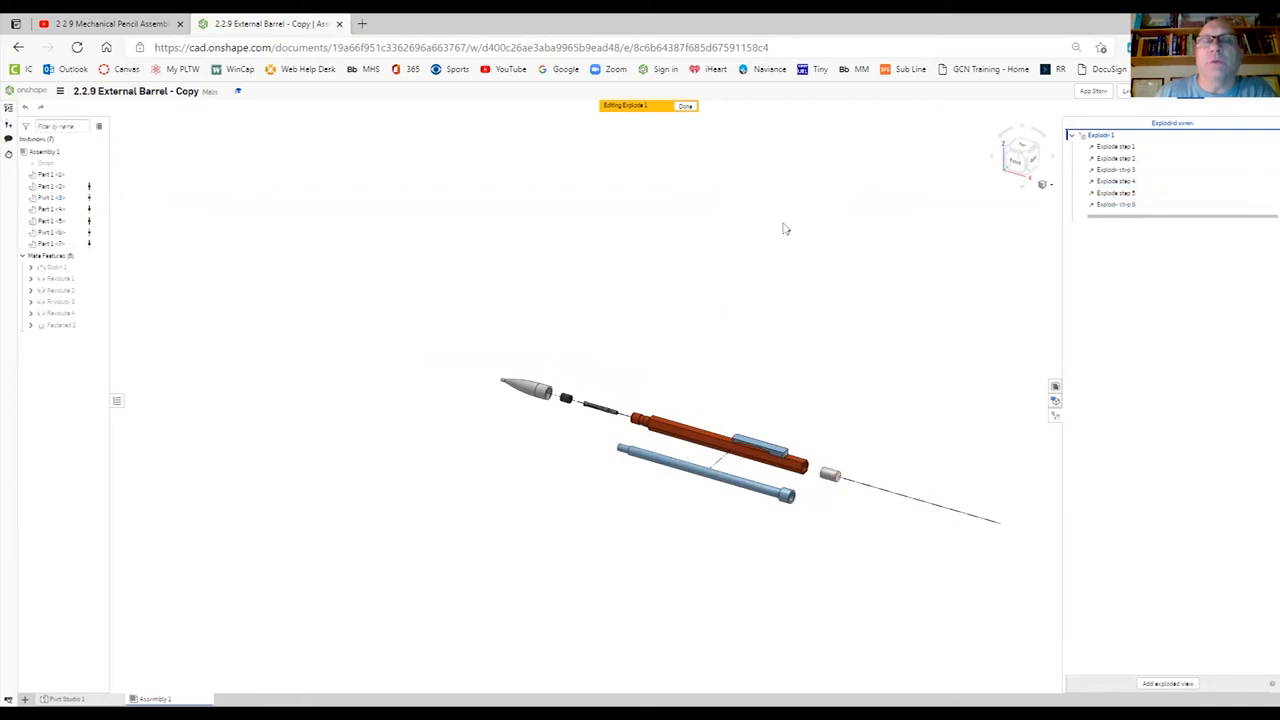
- Explode the clip about 1 in away from the external barrel, on the side opposite the internal barrel
{"action": "left_click", "coordinate": [777, 450]}
{"action": "left_click_drag", "start_coordinate": [782, 428], "coordinate": [815, 396]}
{"action": "left_click_drag", "start_coordinate": [810, 402], "coordinate": [795, 420]}
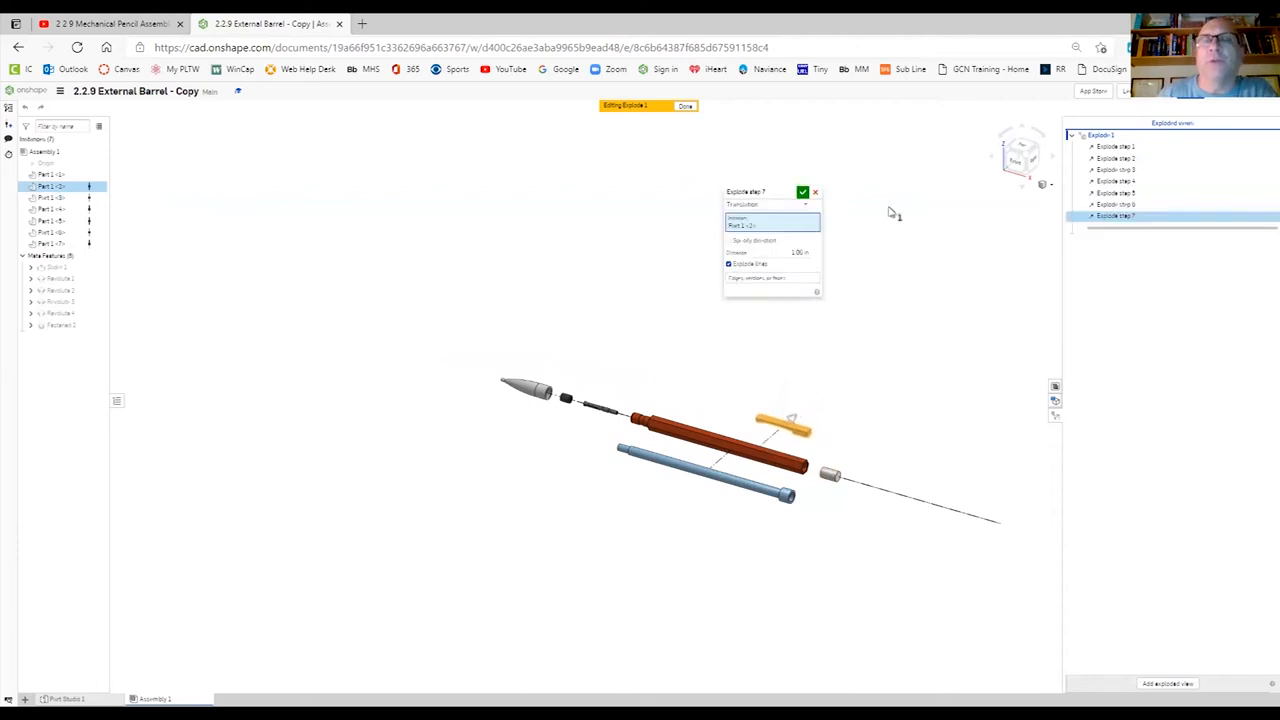
{"action": "left_click", "coordinate": [802, 193]}
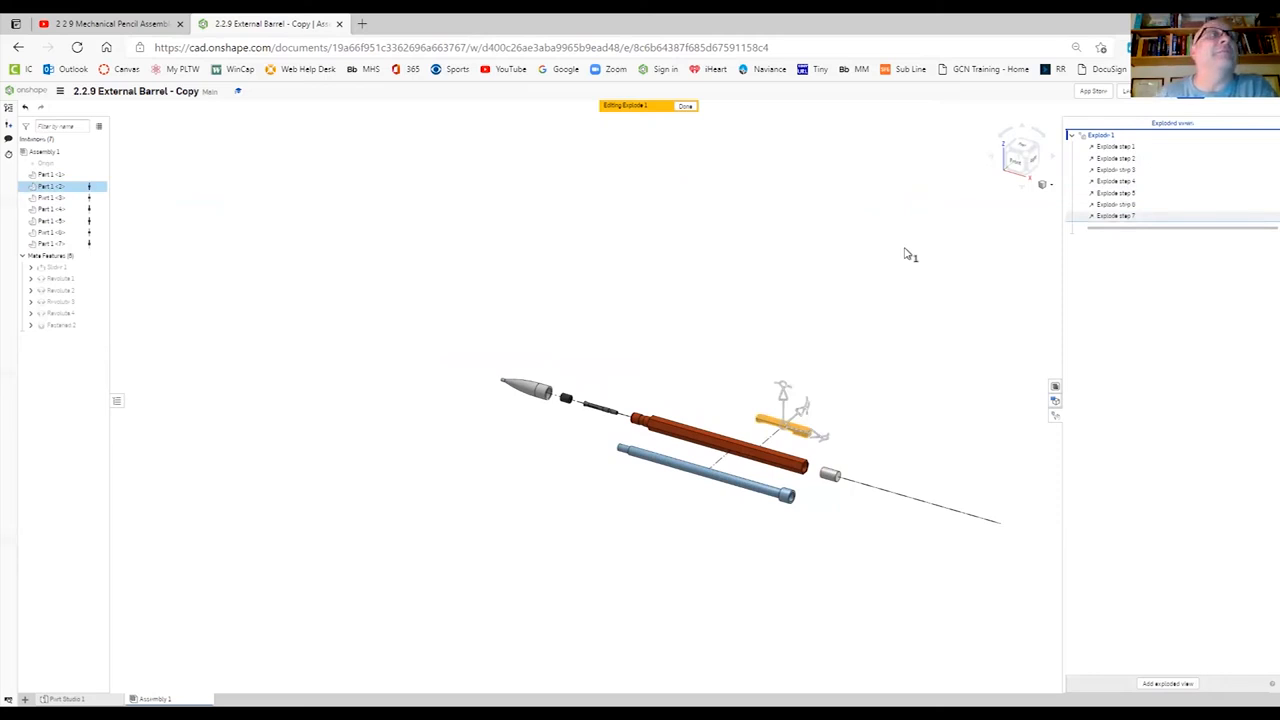
- Save the current view orientation as a named view called "Exploded View Pencil V1"
{"action": "left_click", "coordinate": [1046, 187]}
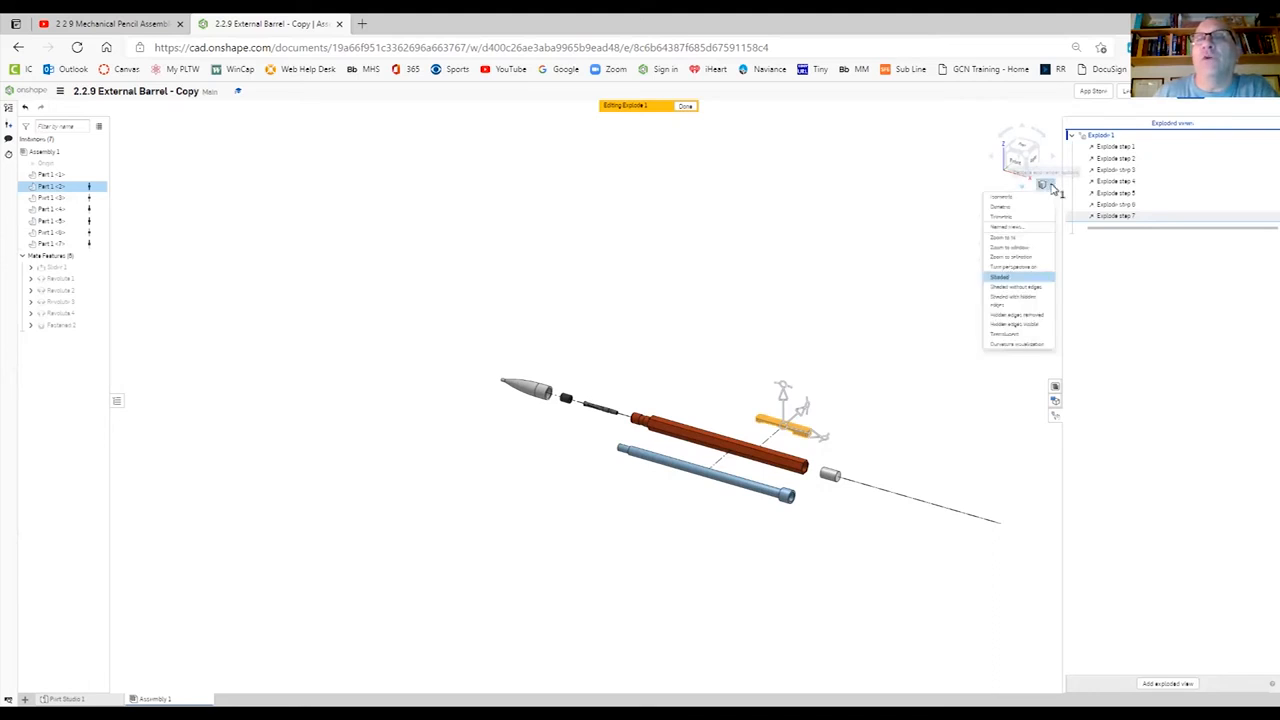
{"action": "left_click", "coordinate": [1010, 229]}
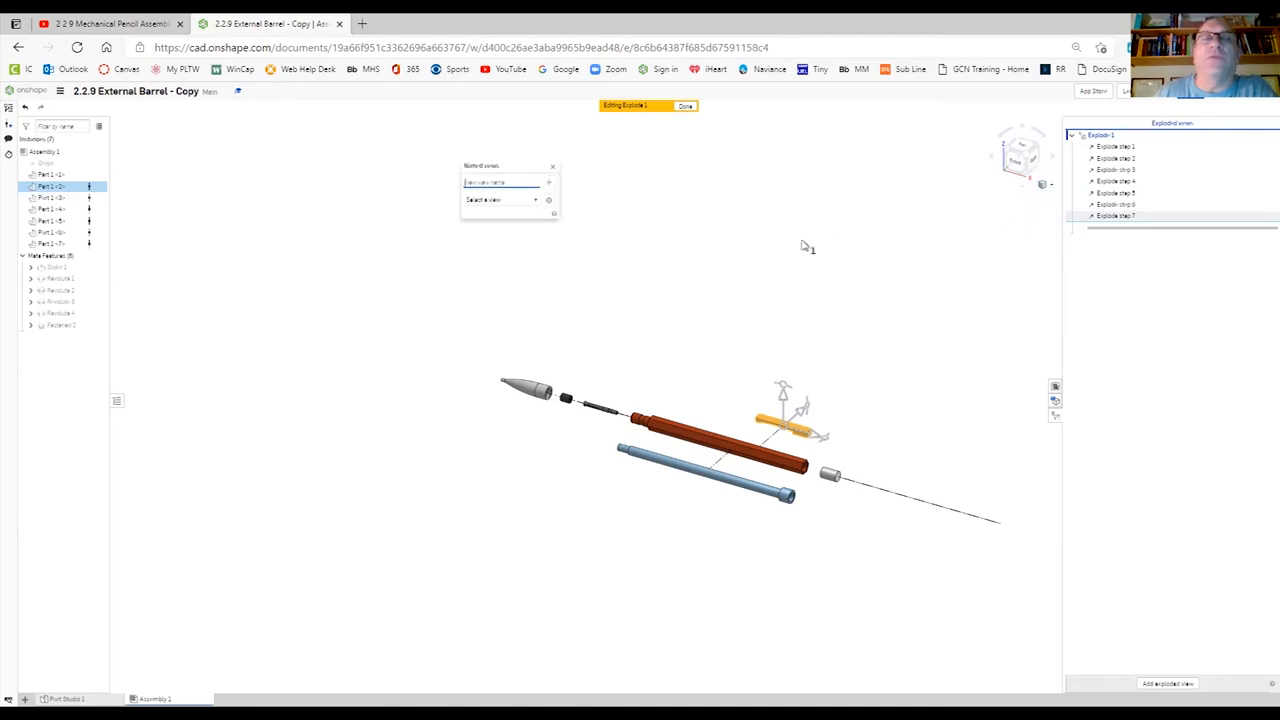
{"action": "left_click", "coordinate": [518, 182]}
{"action": "type", "text": "Explode"}
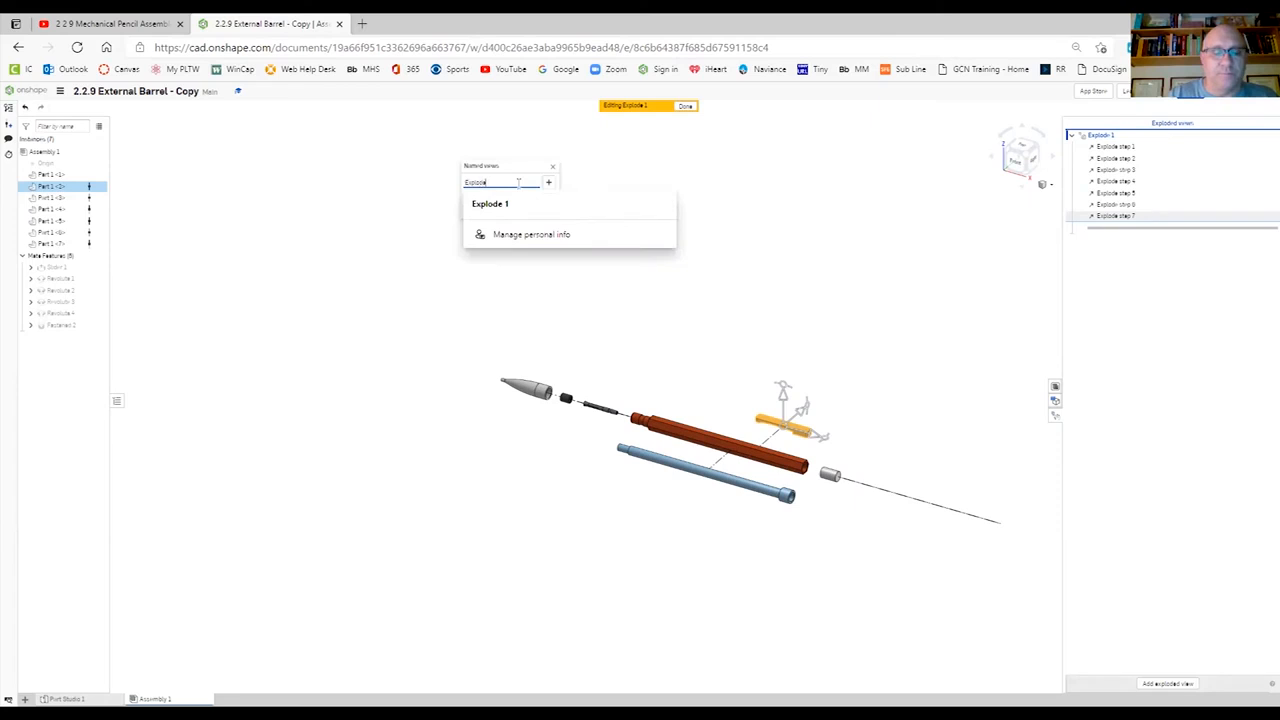
{"action": "type", "text": "d View Penci"}
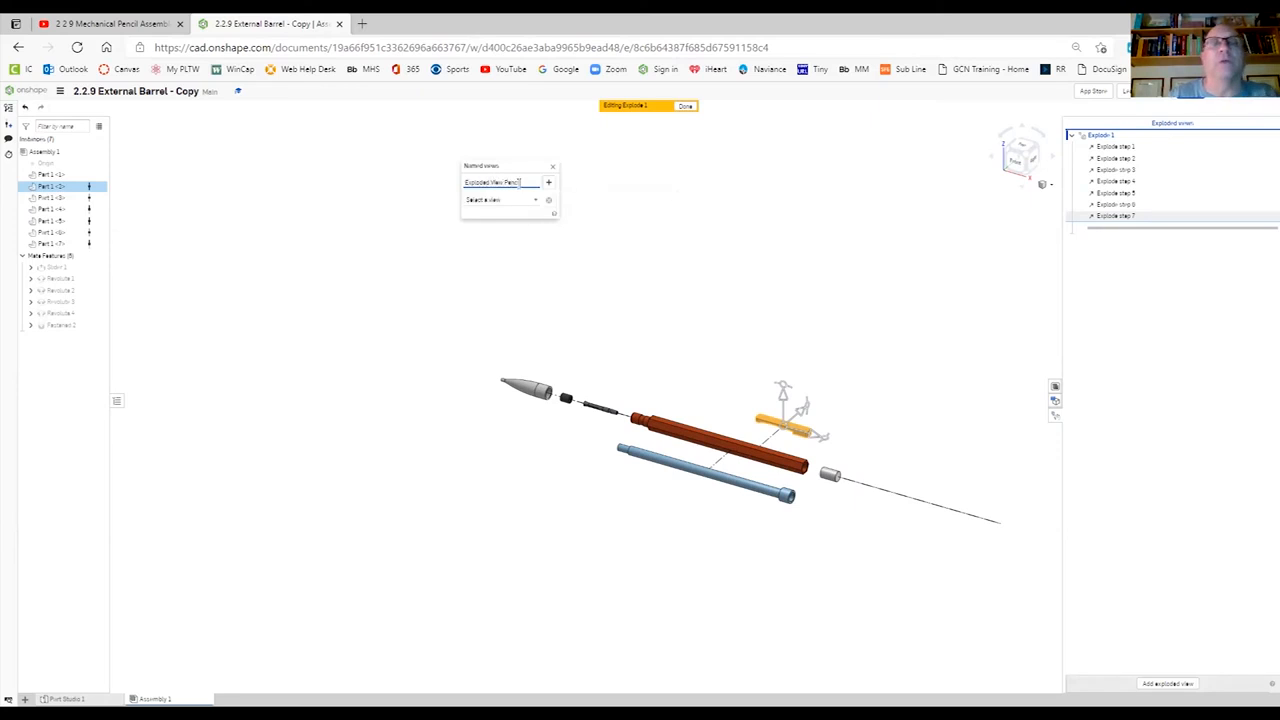
{"action": "type", "text": "l"}
{"action": "left_click", "coordinate": [548, 182]}
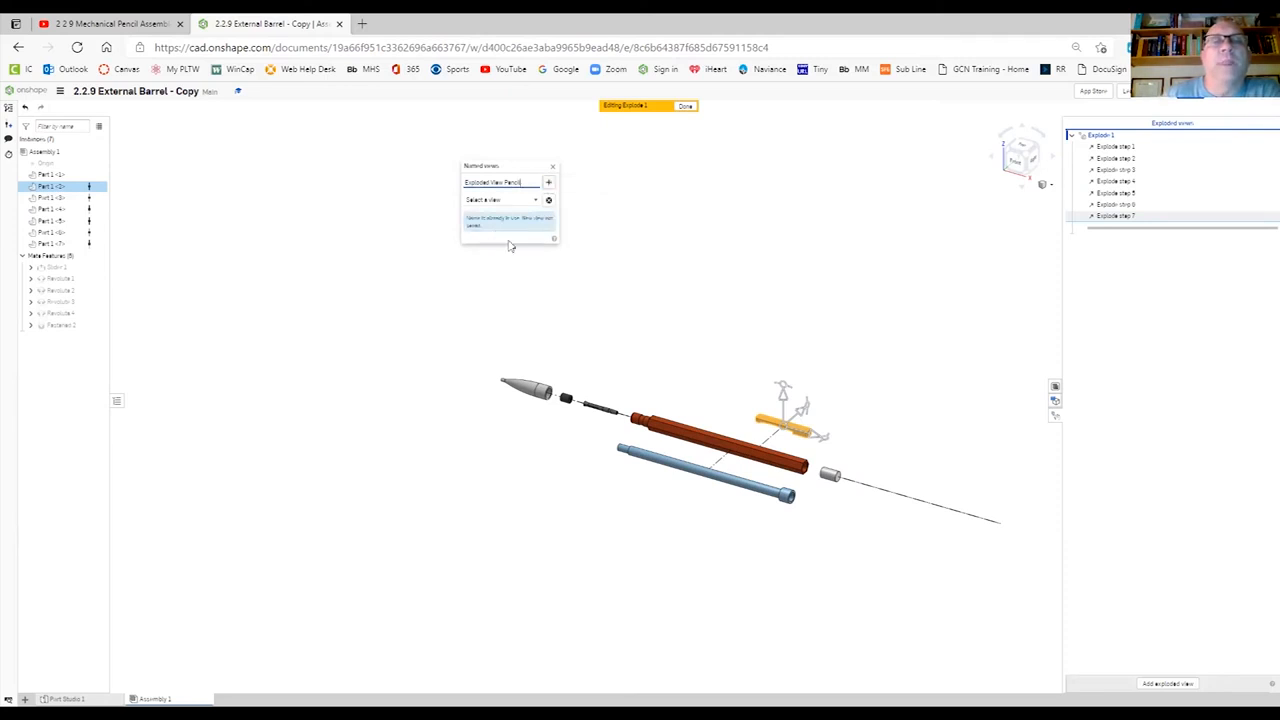
{"action": "left_click", "coordinate": [530, 182]}
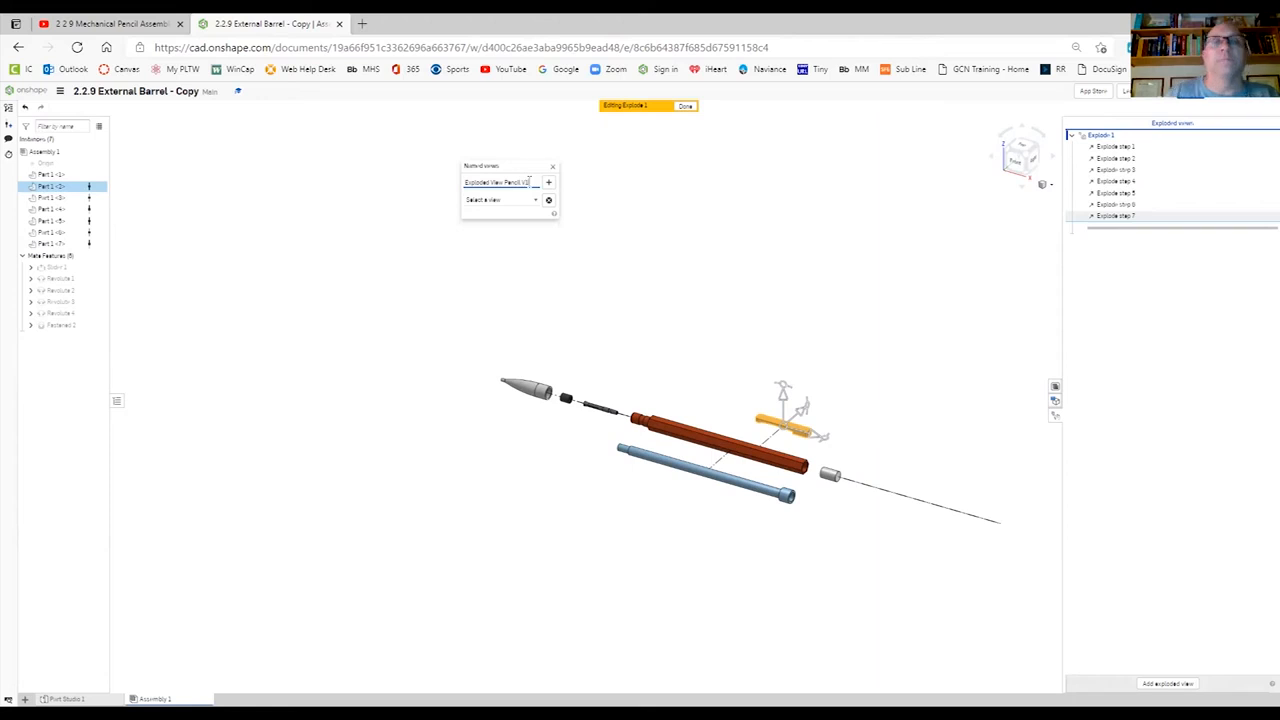
{"action": "left_click", "coordinate": [549, 184]}
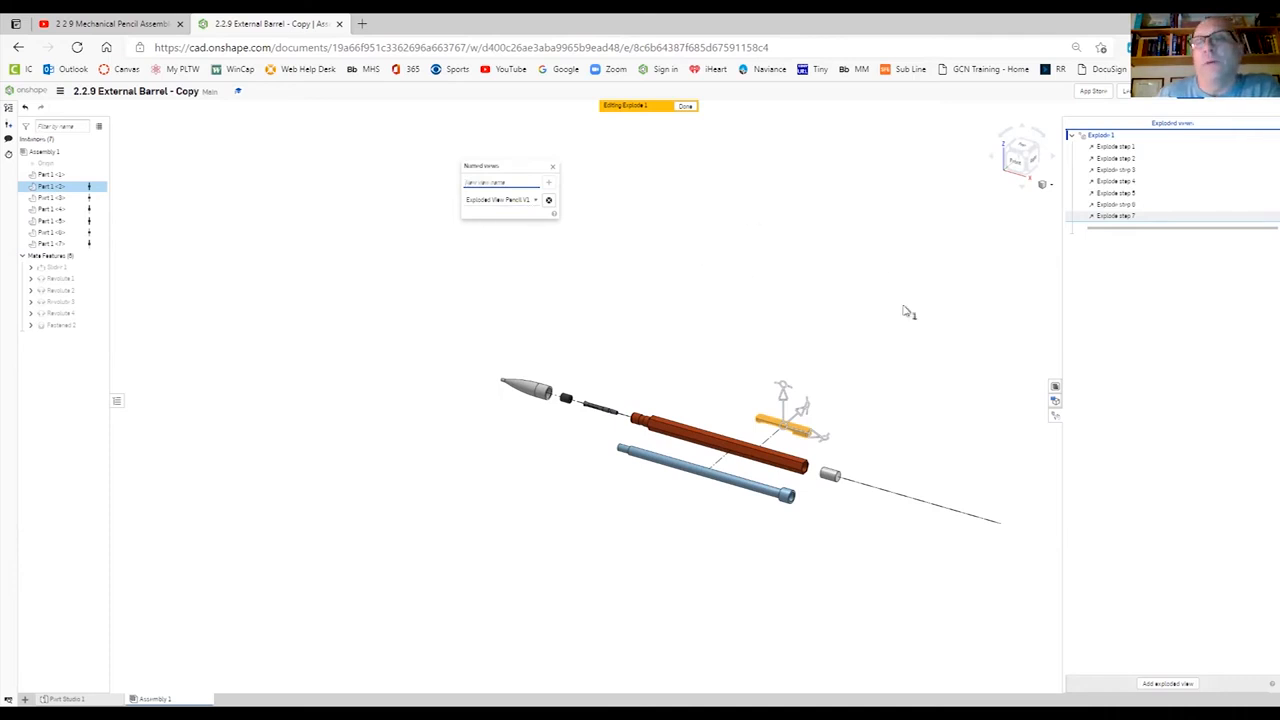
- Check the assembly's bill of materials and finish editing the exploded view
{"action": "left_click", "coordinate": [1055, 387]}
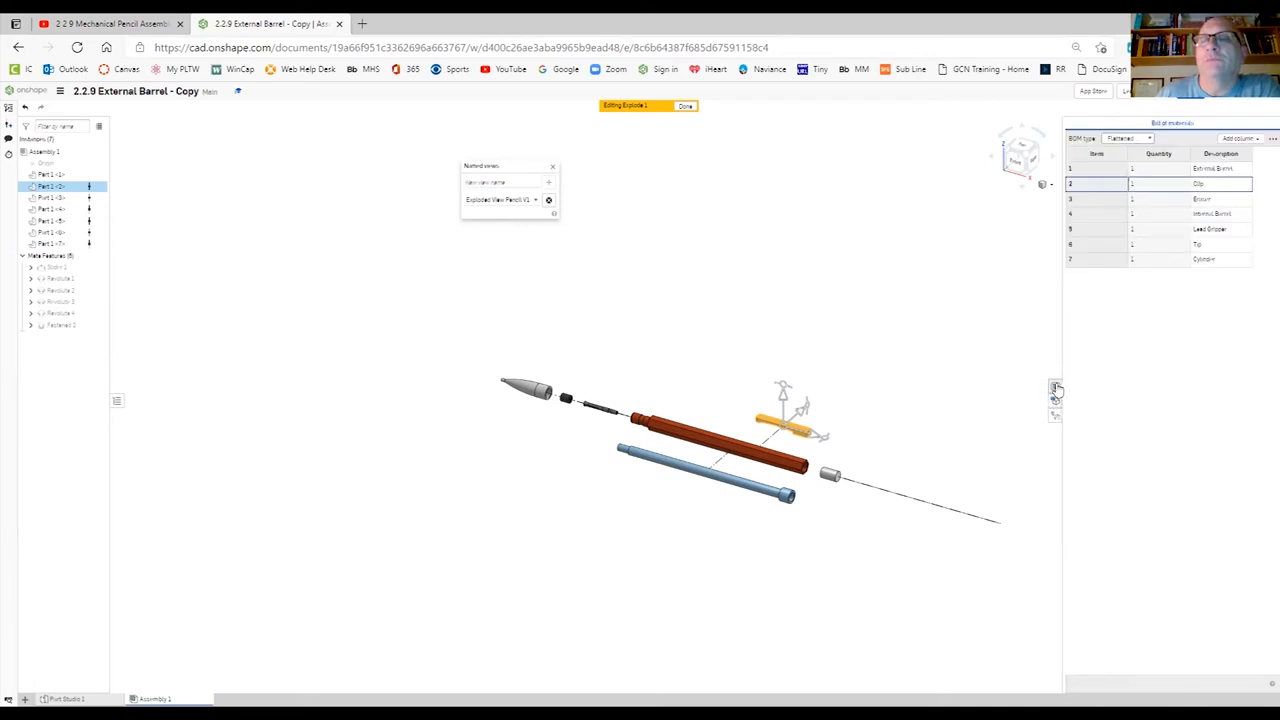
{"action": "left_click", "coordinate": [1056, 387]}
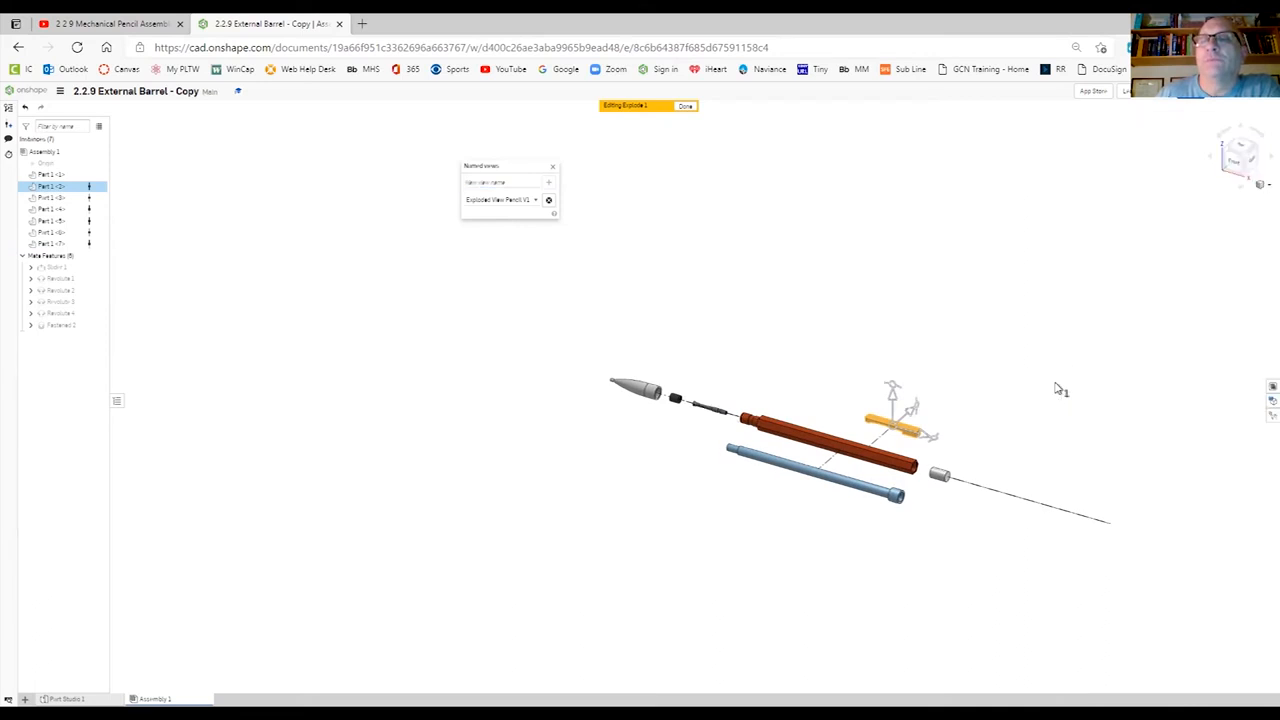
{"action": "left_click", "coordinate": [552, 169]}
{"action": "left_click", "coordinate": [687, 107]}
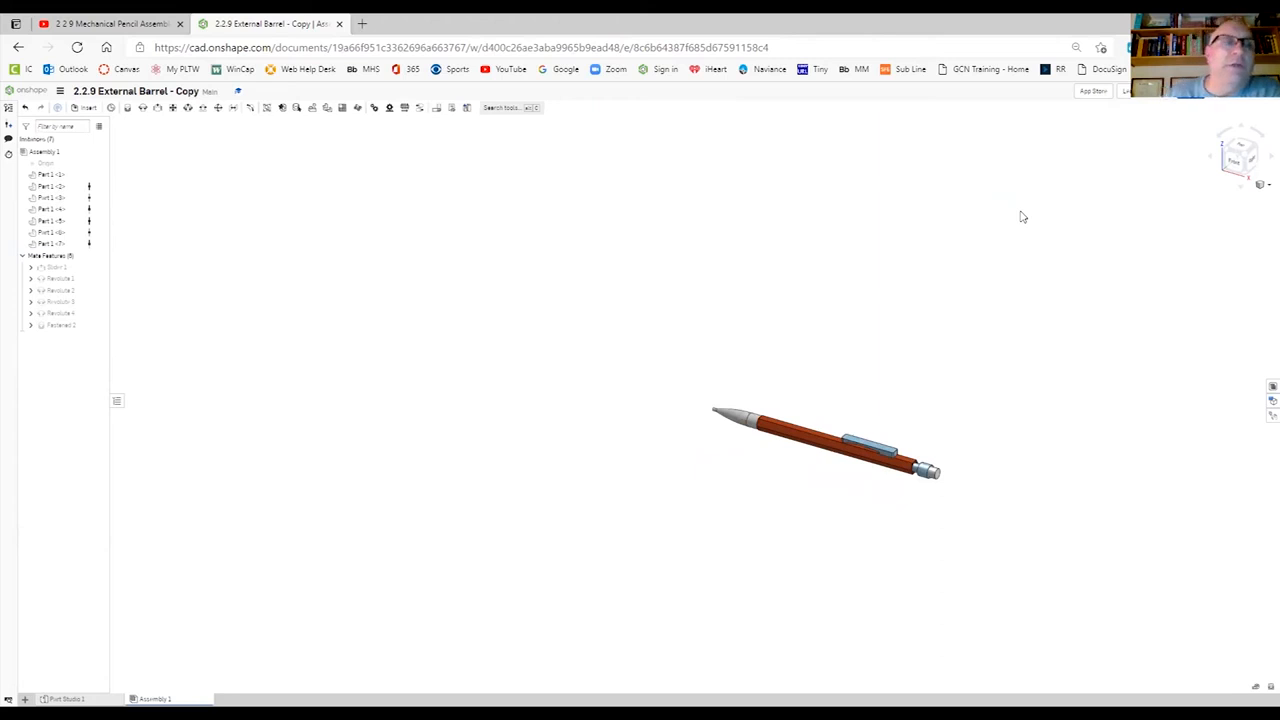
- Create a new drawing from the MHS Landscape A Inch template with no views
{"action": "left_click", "coordinate": [24, 690]}
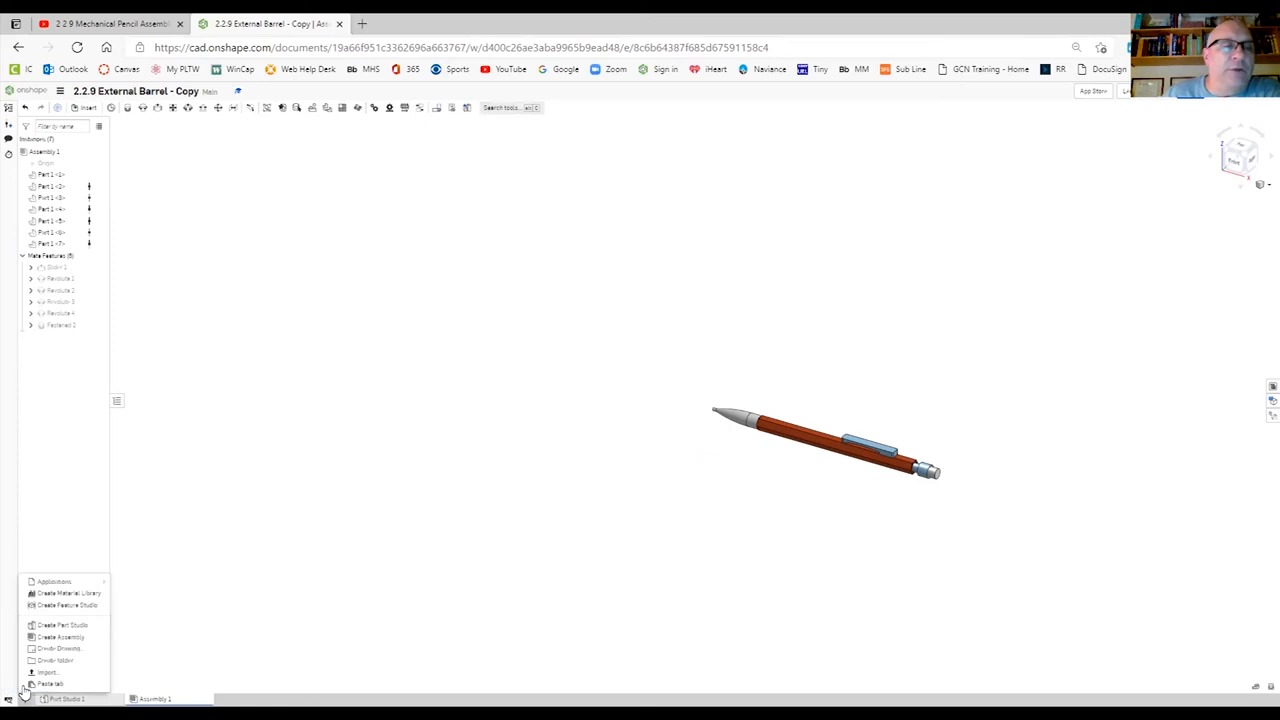
{"action": "left_click", "coordinate": [78, 652]}
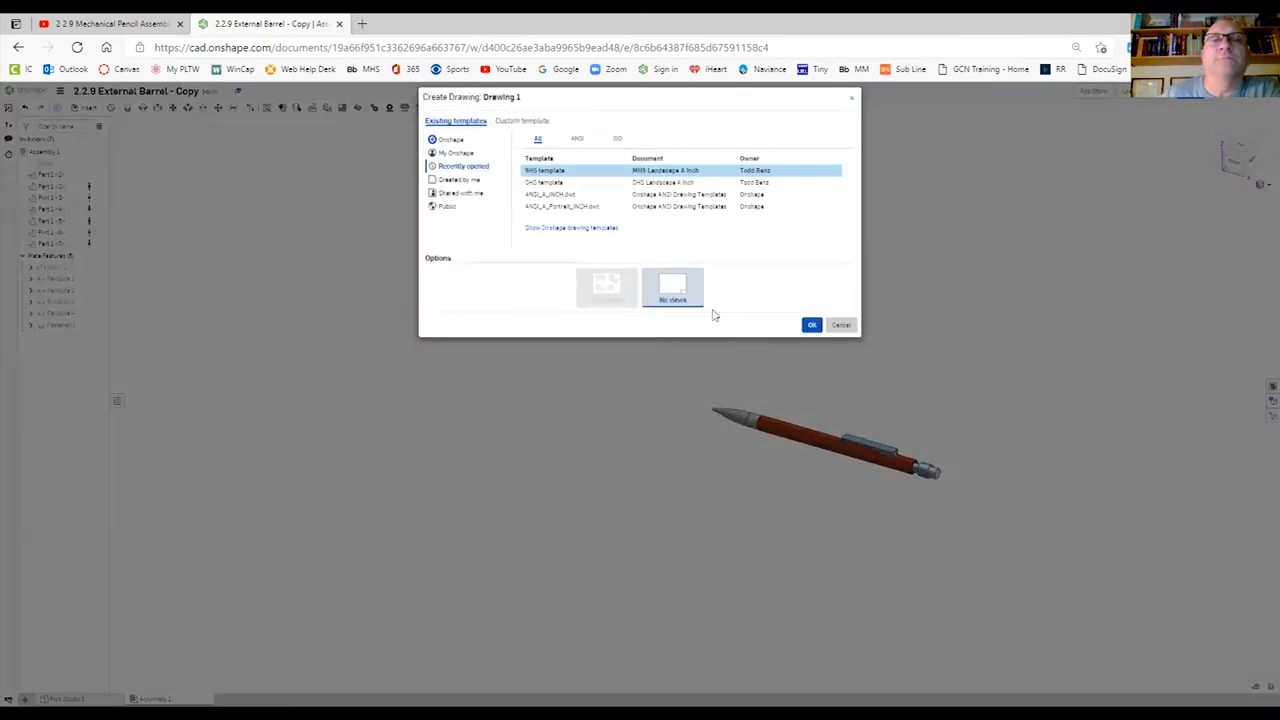
{"action": "left_click", "coordinate": [812, 326]}
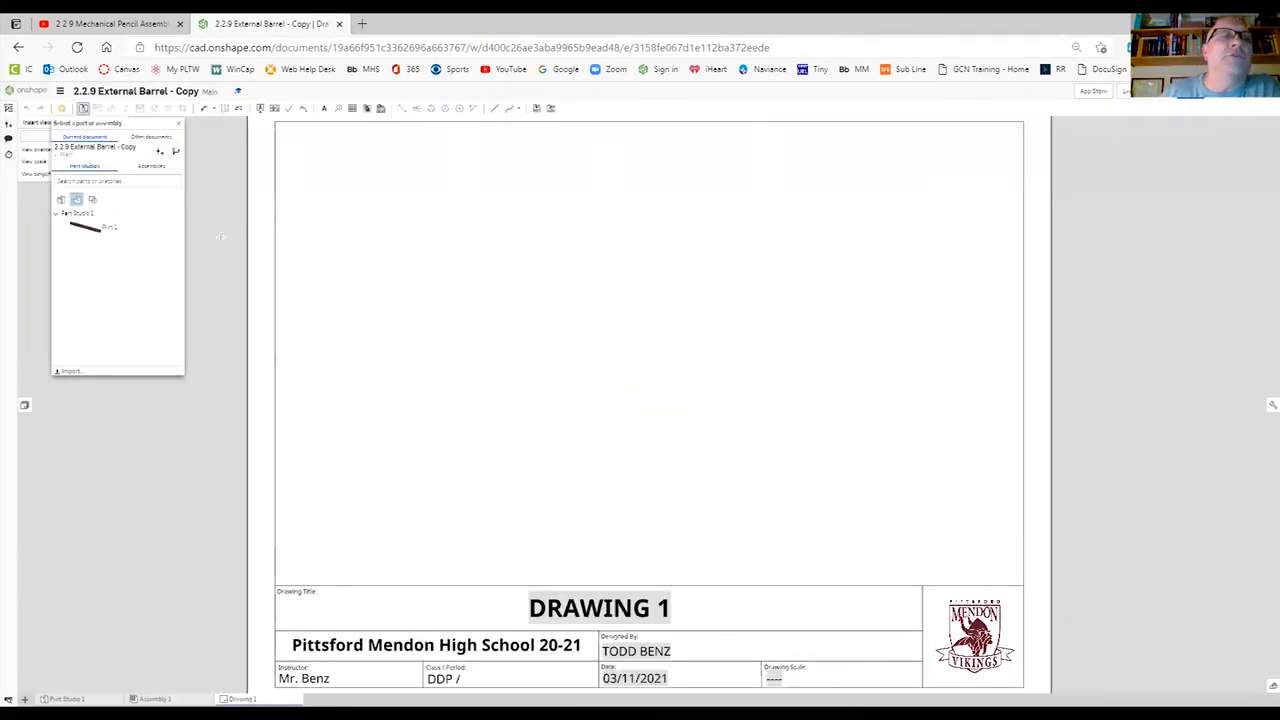
- Insert Assembly 1 at the sheet's upper left with the Exploded View Pencil V1 orientation, Explode 1 position and 1:2 scale, and show it shaded
{"action": "left_click", "coordinate": [155, 168]}
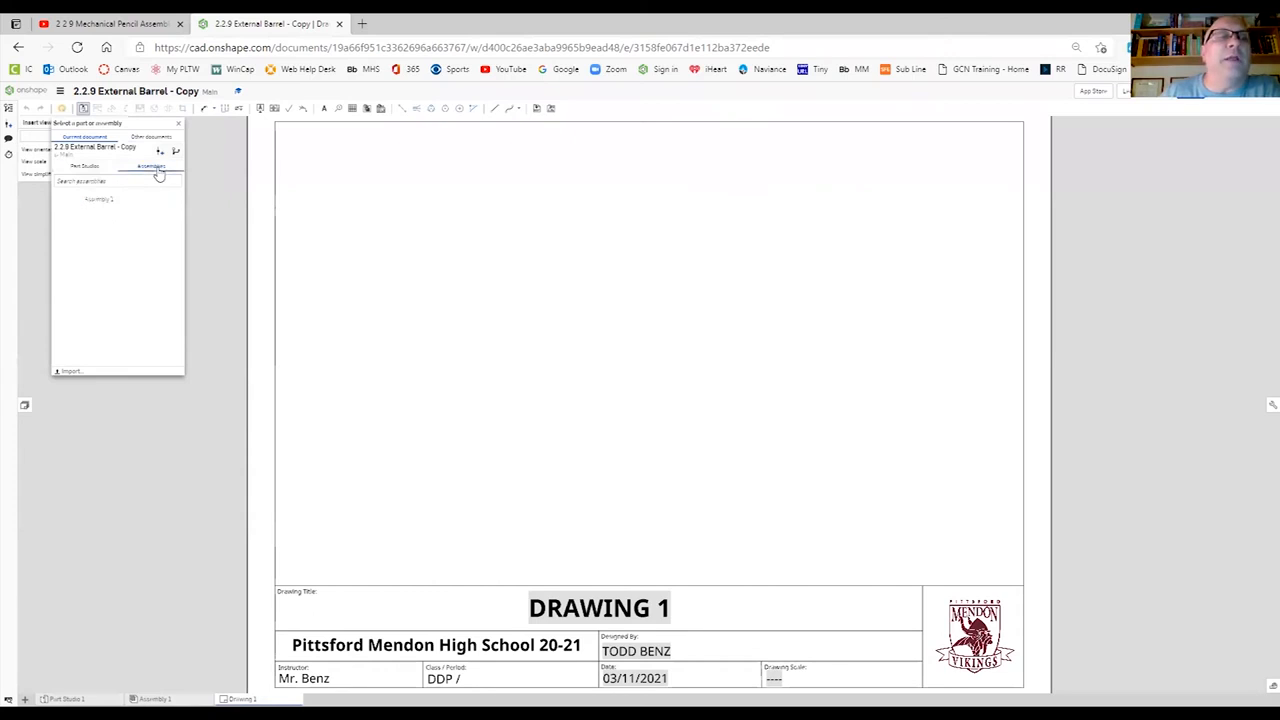
{"action": "left_click", "coordinate": [98, 201]}
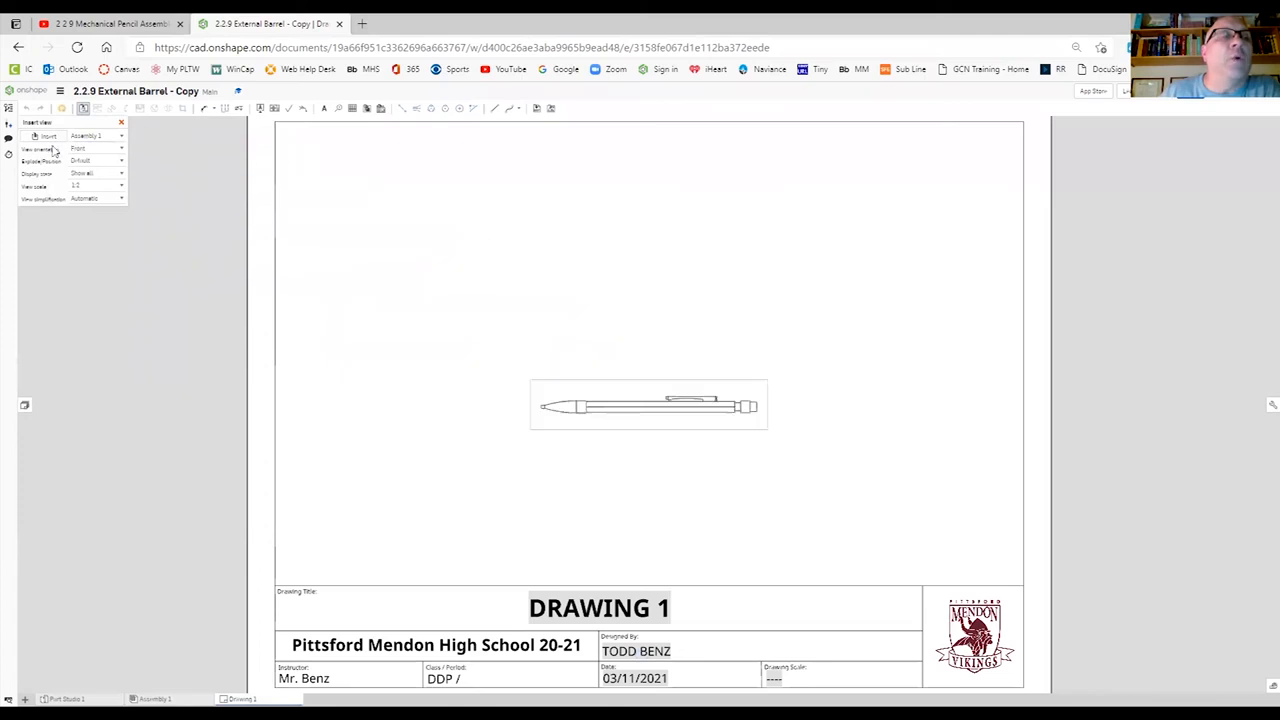
{"action": "left_click", "coordinate": [121, 148]}
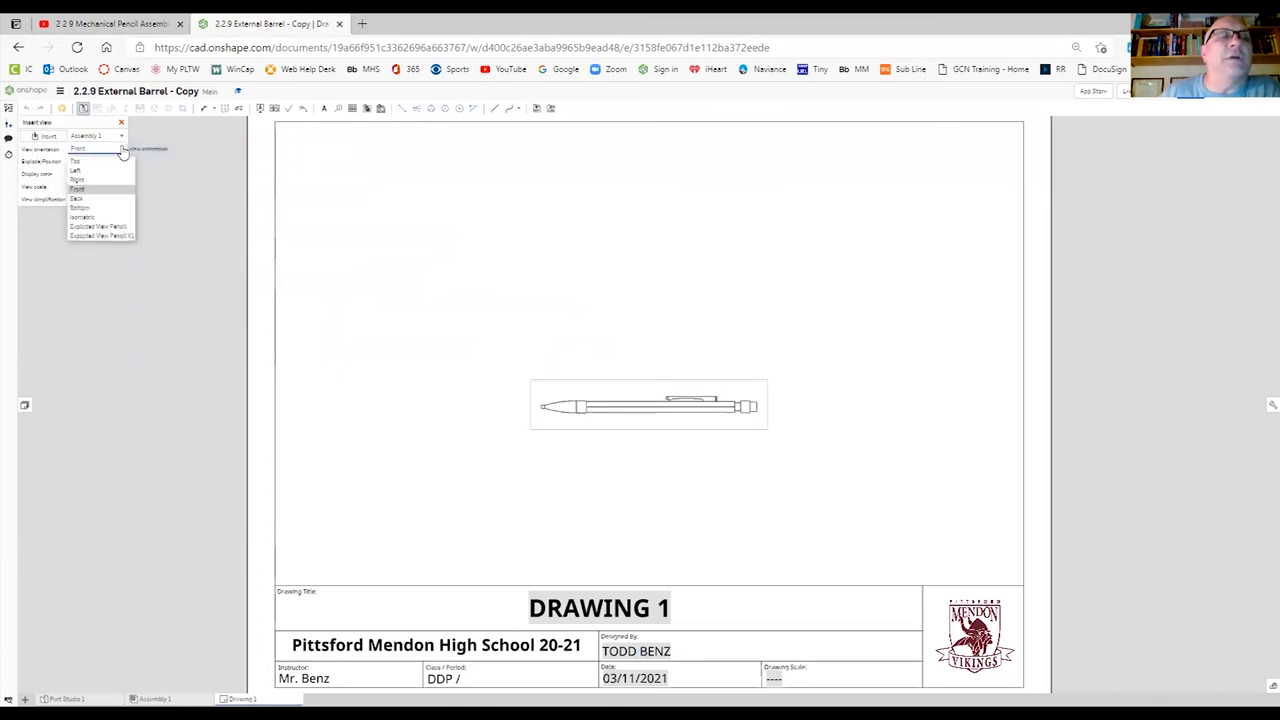
{"action": "left_click", "coordinate": [113, 236]}
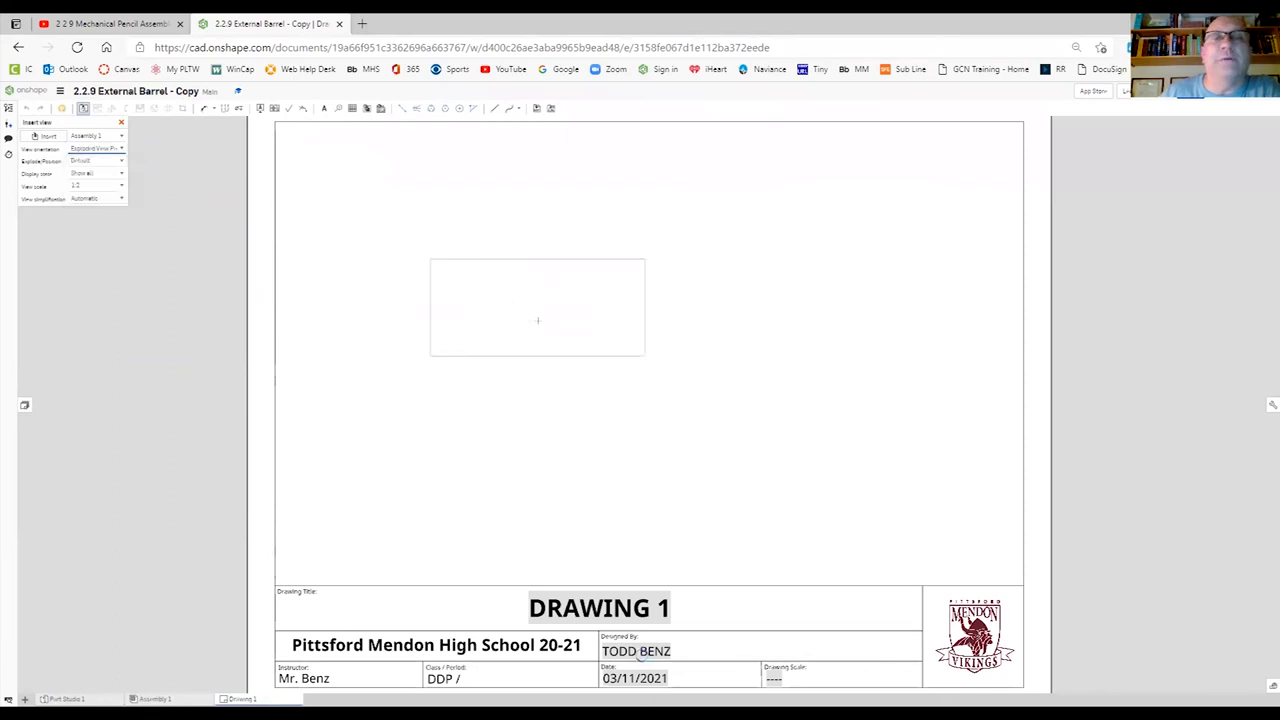
{"action": "left_click", "coordinate": [118, 161]}
{"action": "left_click", "coordinate": [112, 185]}
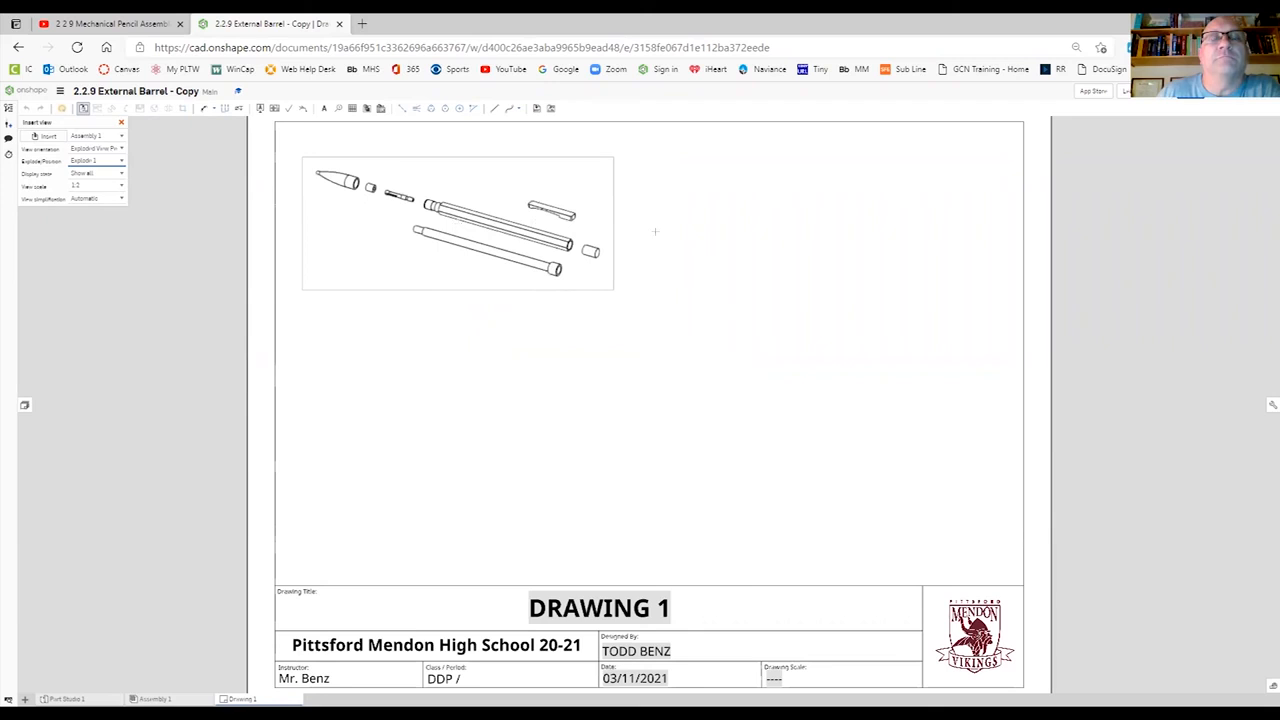
{"action": "left_click", "coordinate": [458, 223]}
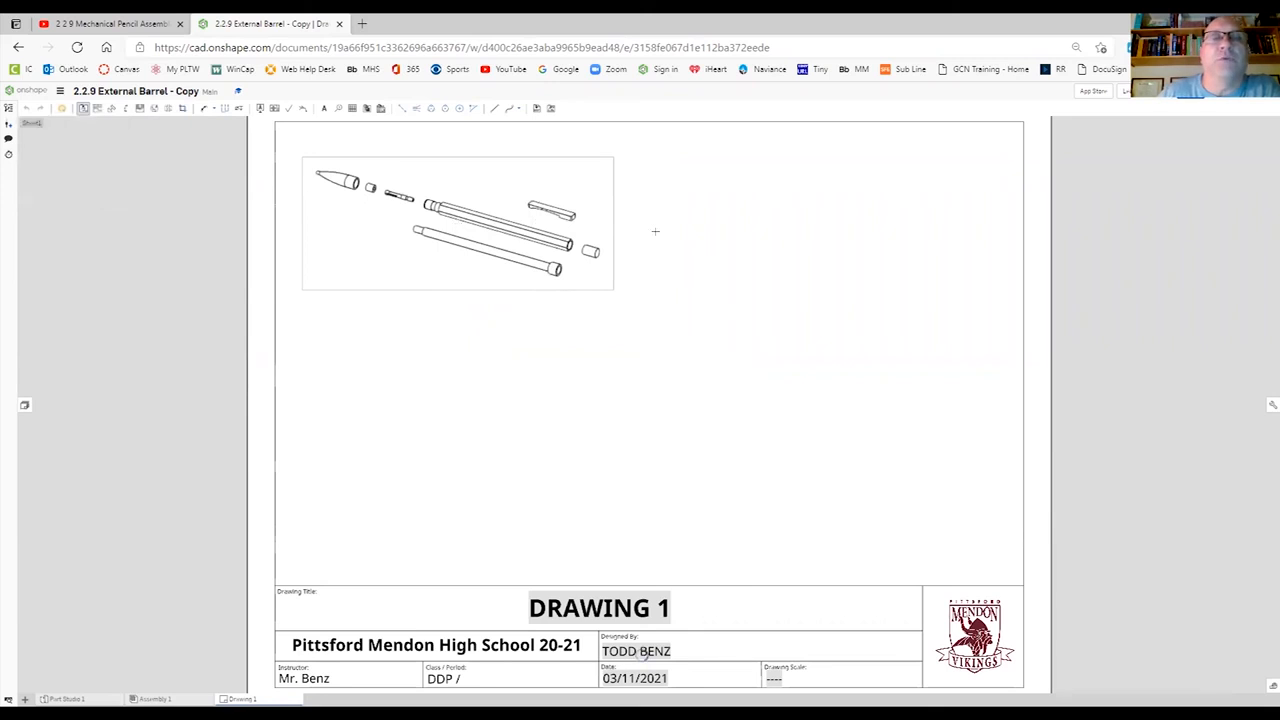
{"action": "right_click", "coordinate": [524, 197]}
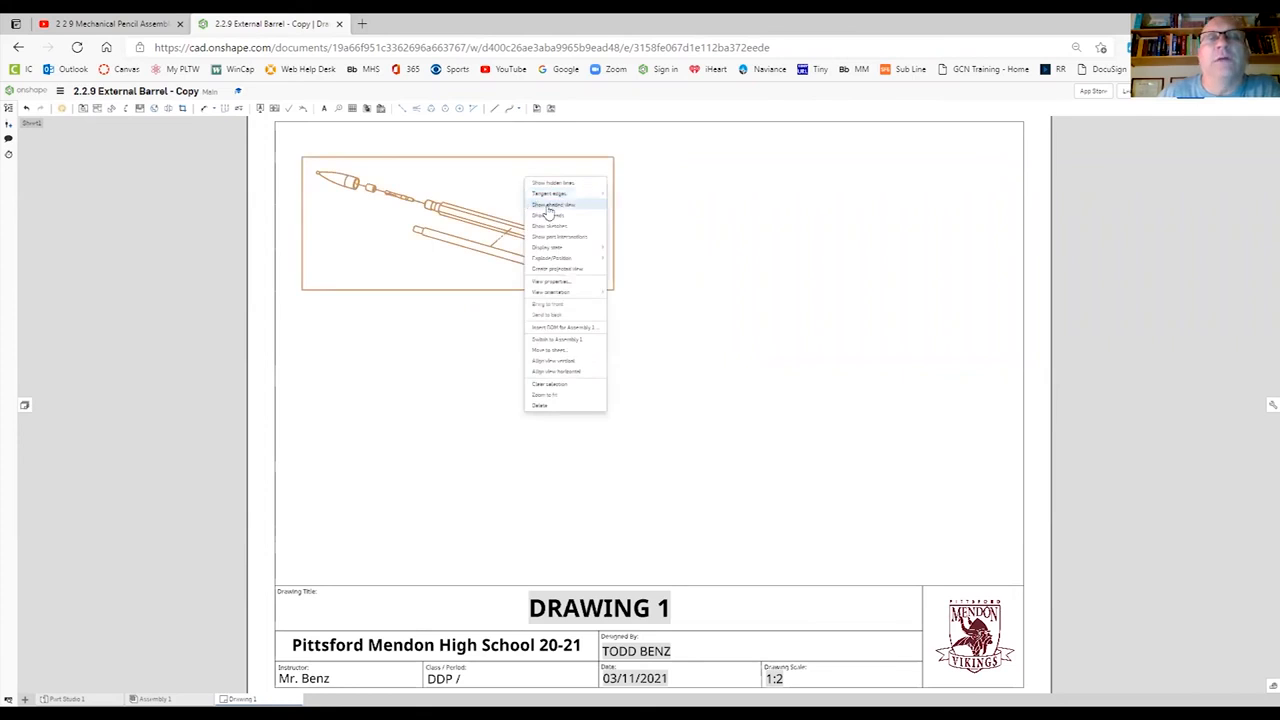
{"action": "key", "text": "Escape"}
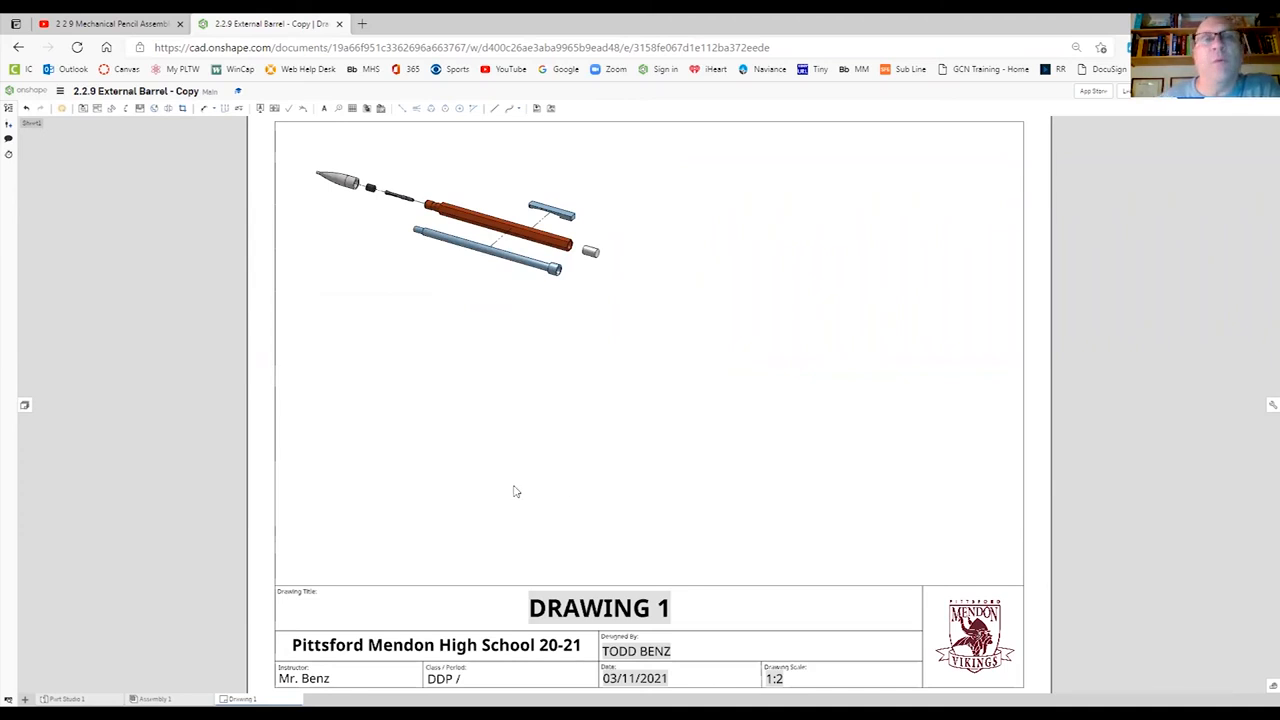
- Insert the flattened BOM table of Assembly 1 and fit it against the sheet's left border, directly above the title block
{"action": "left_click", "coordinate": [369, 111]}
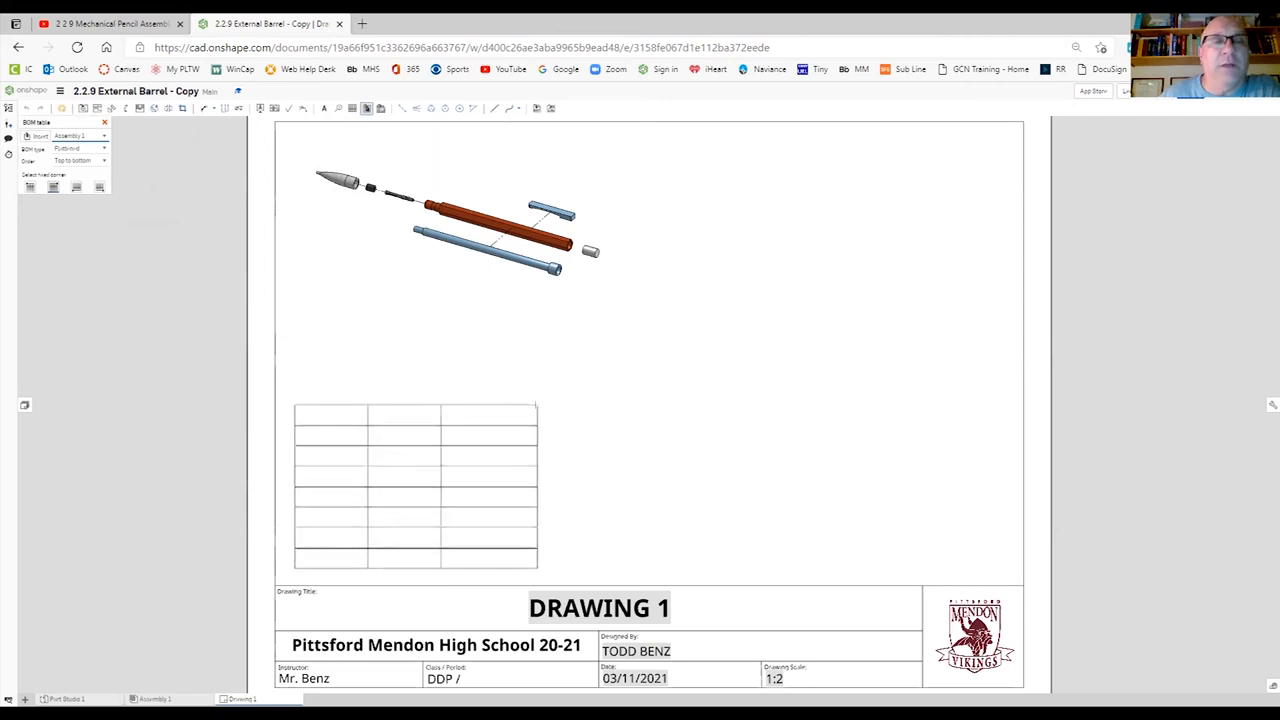
{"action": "left_click", "coordinate": [537, 385]}
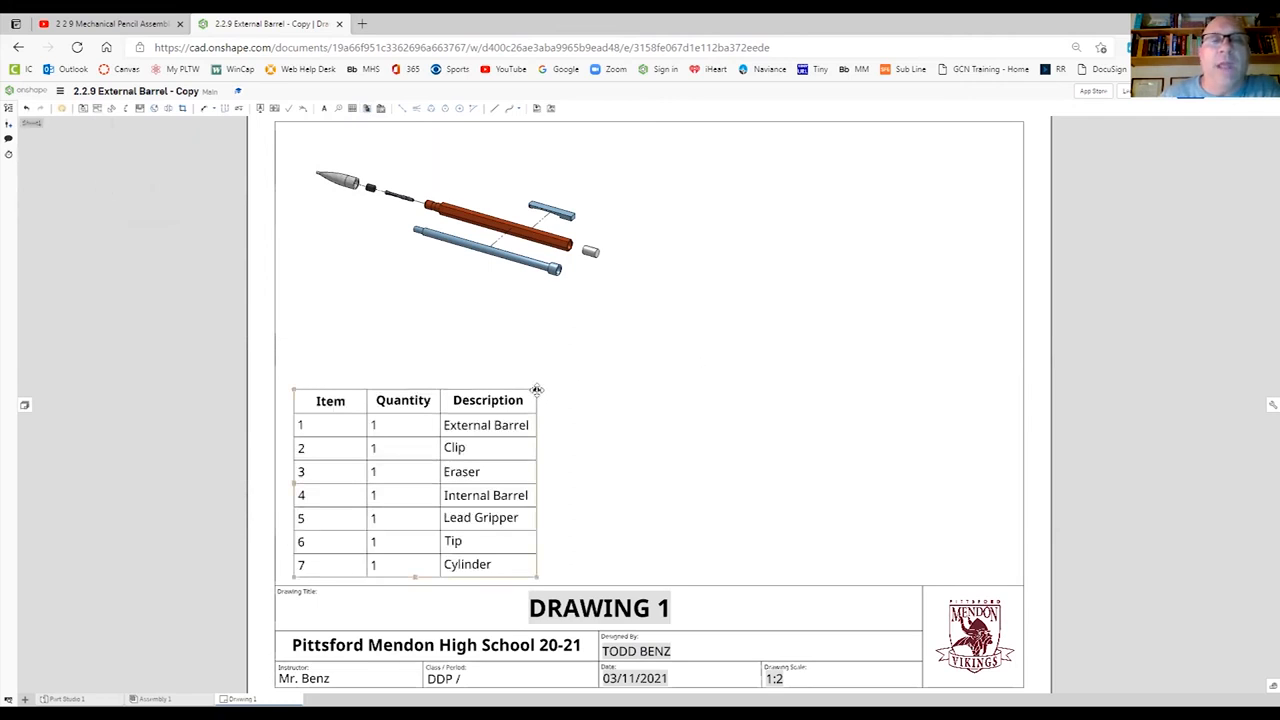
{"action": "left_click", "coordinate": [536, 388]}
{"action": "left_click_drag", "start_coordinate": [536, 388], "coordinate": [515, 397]}
{"action": "left_click", "coordinate": [726, 340]}
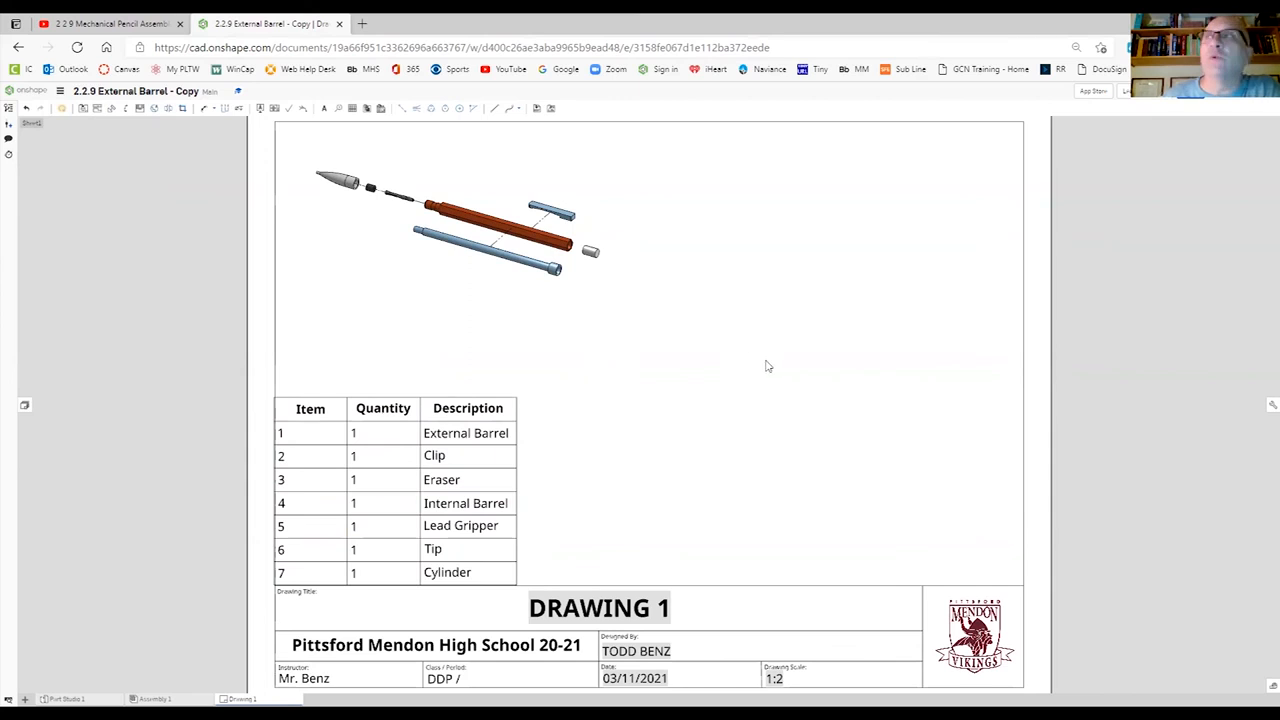
- Add circular table-item-number callouts to the tip, cylinder and lead gripper in the exploded view, placing the cylinder's below and the others above
{"action": "left_click", "coordinate": [340, 108]}
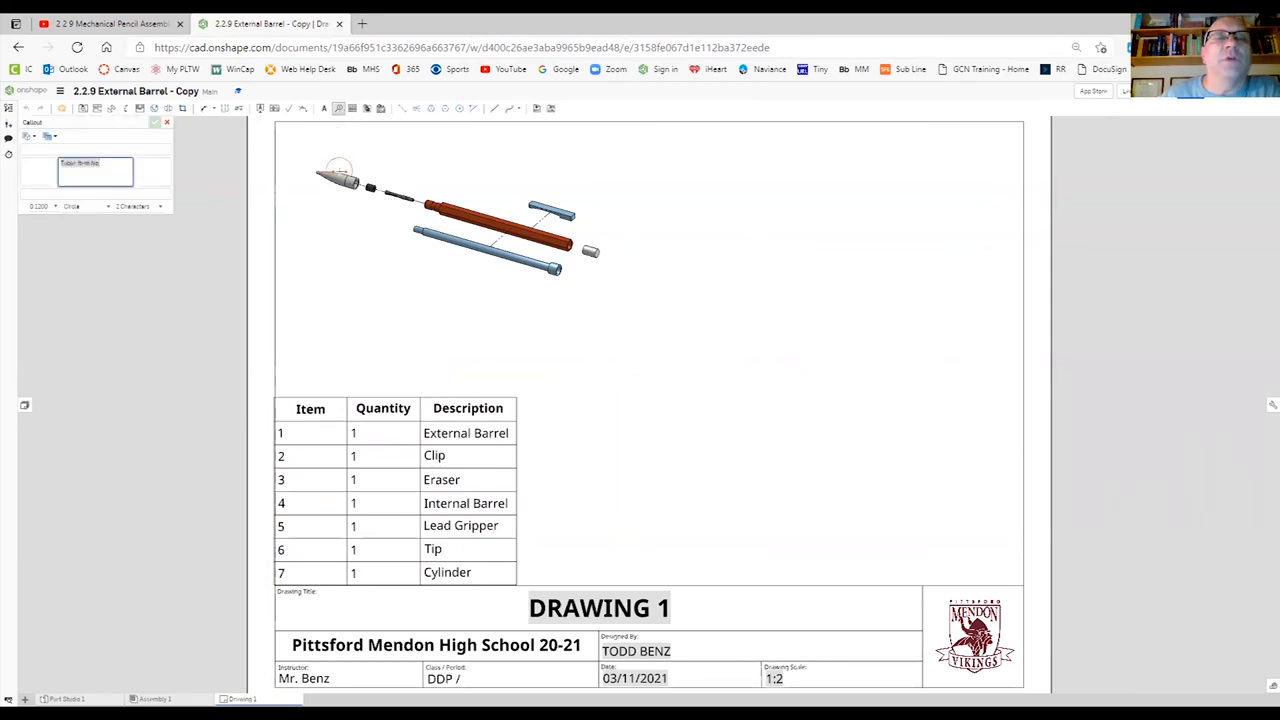
{"action": "scroll", "coordinate": [339, 170], "scroll_direction": "up", "scroll_amount": 3}
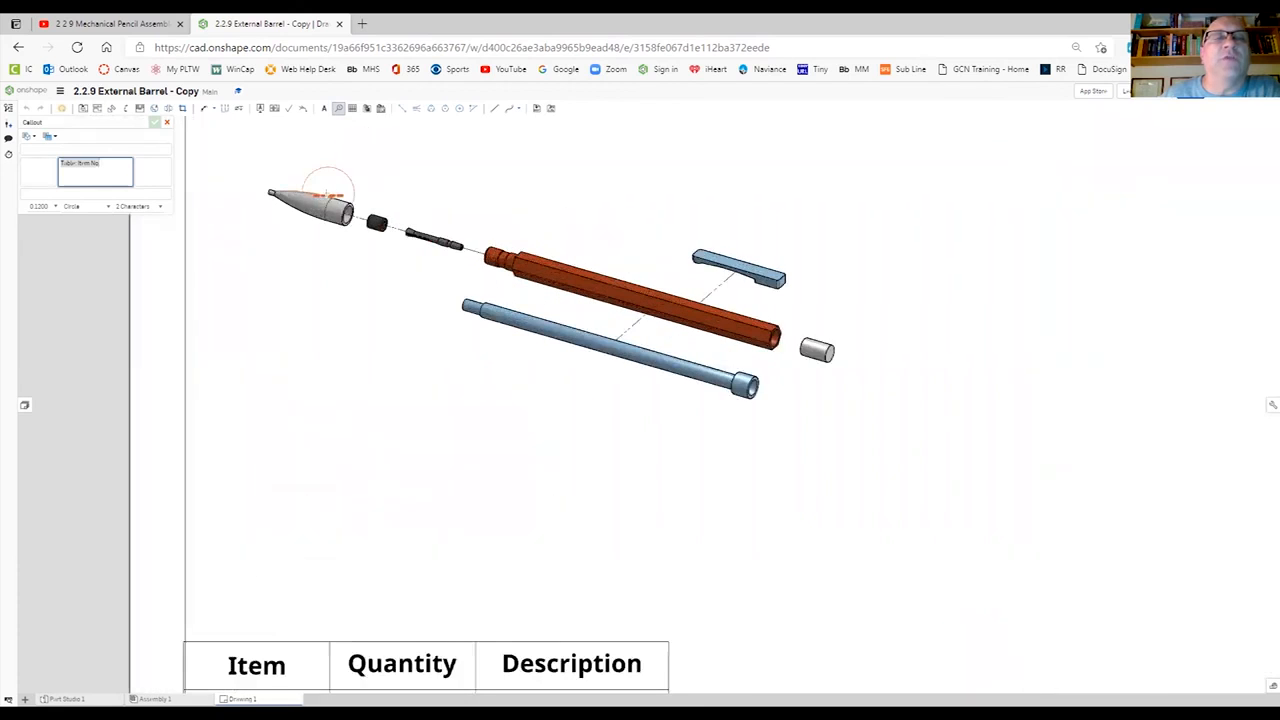
{"action": "left_click", "coordinate": [326, 193]}
{"action": "left_click", "coordinate": [373, 143]}
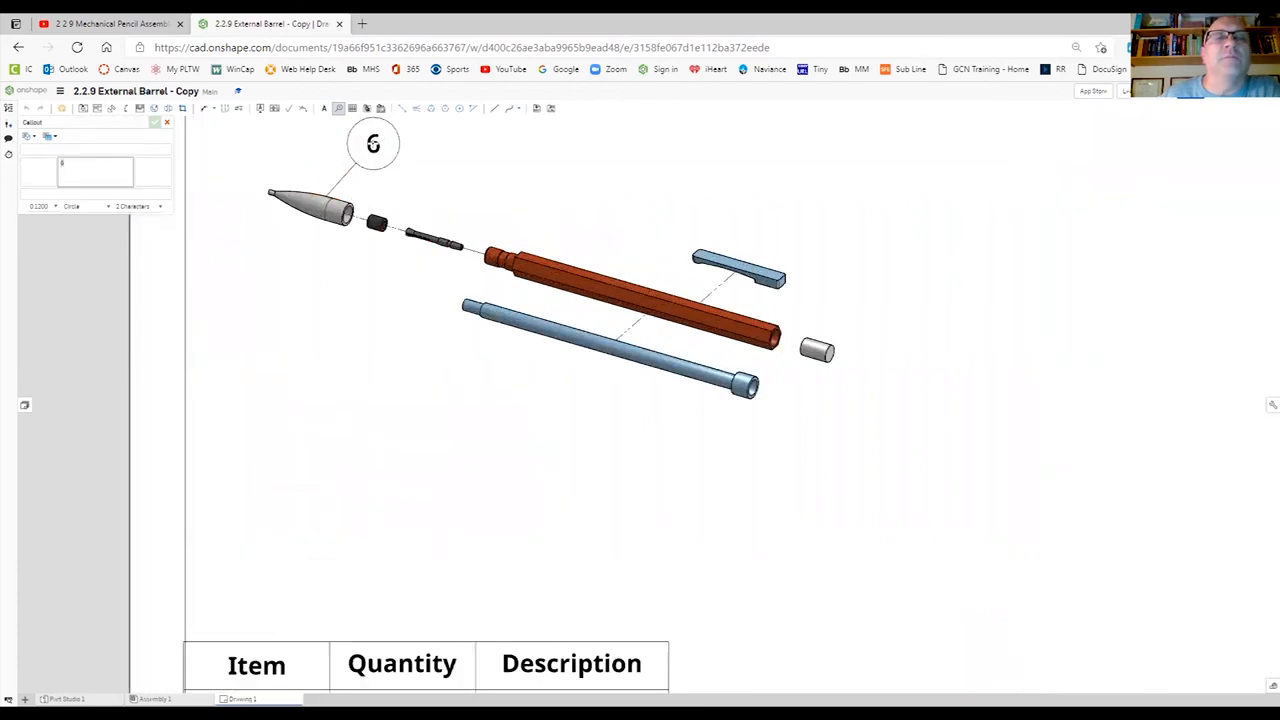
{"action": "left_click", "coordinate": [376, 233]}
{"action": "left_click", "coordinate": [324, 298]}
{"action": "left_click", "coordinate": [430, 237]}
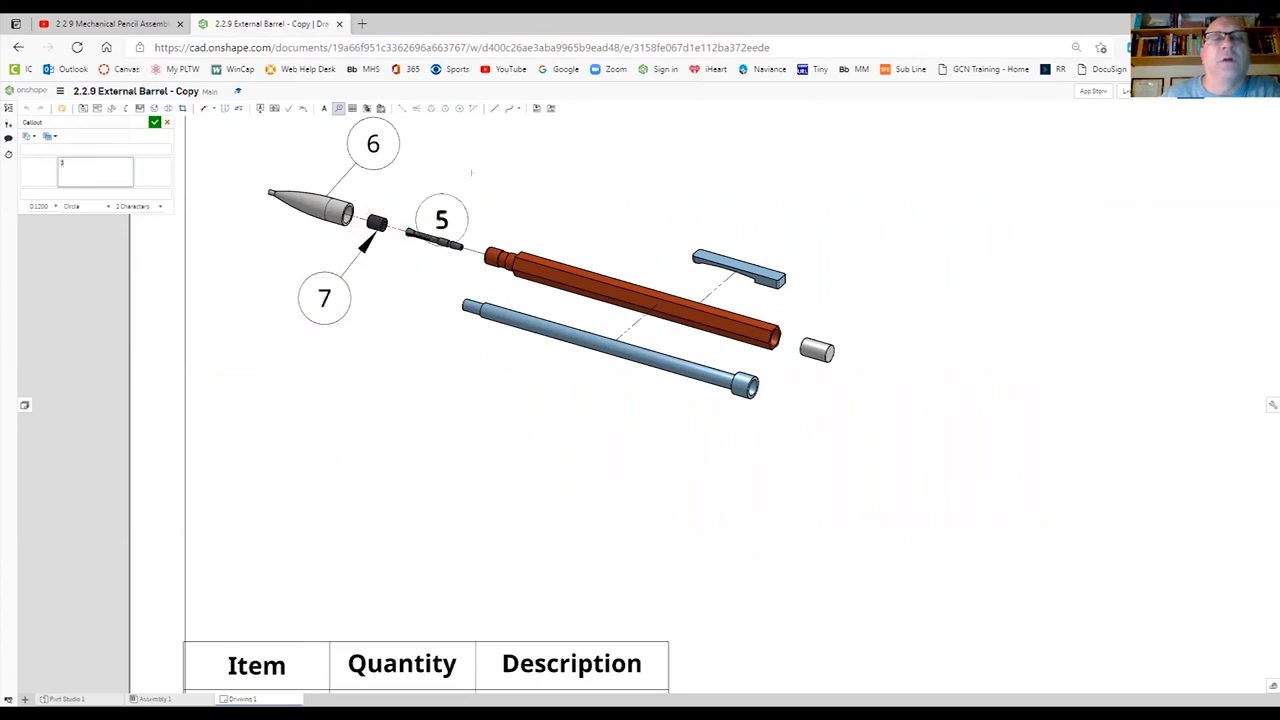
{"action": "left_click", "coordinate": [494, 156]}
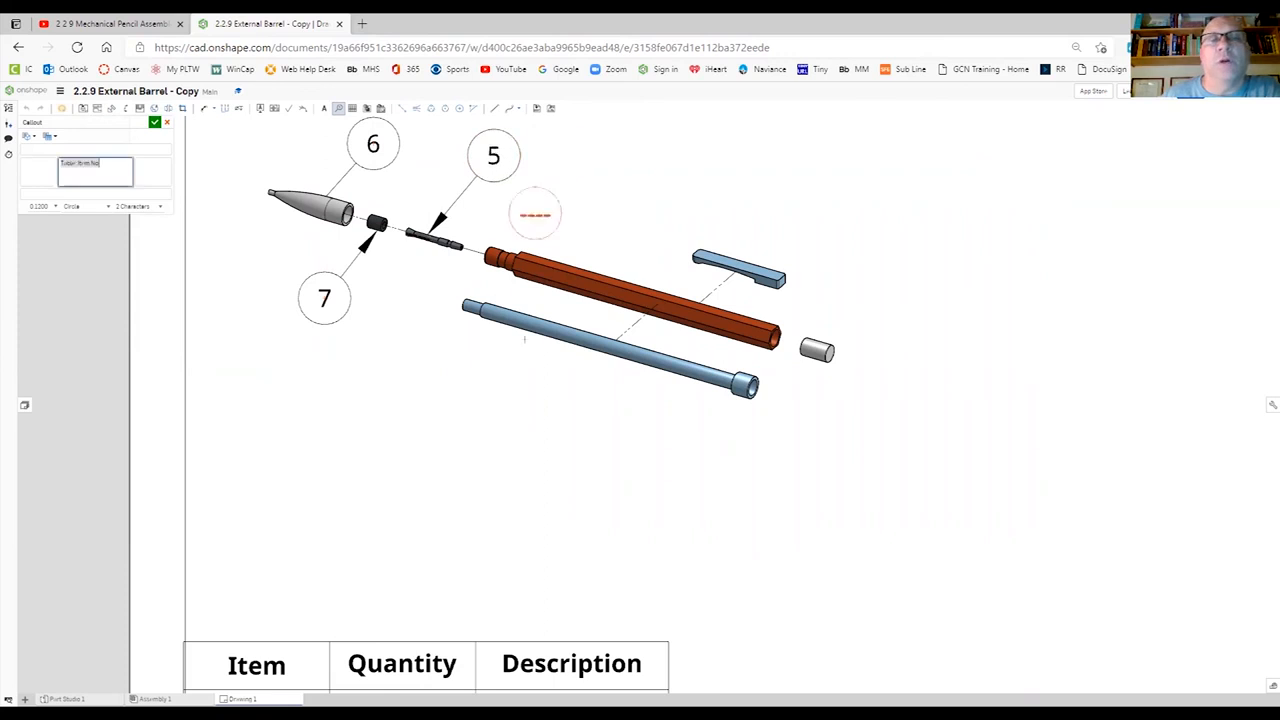
- Add item callouts to the internal barrel and eraser below their parts, and to the external barrel and clip above theirs
{"action": "left_click", "coordinate": [552, 342]}
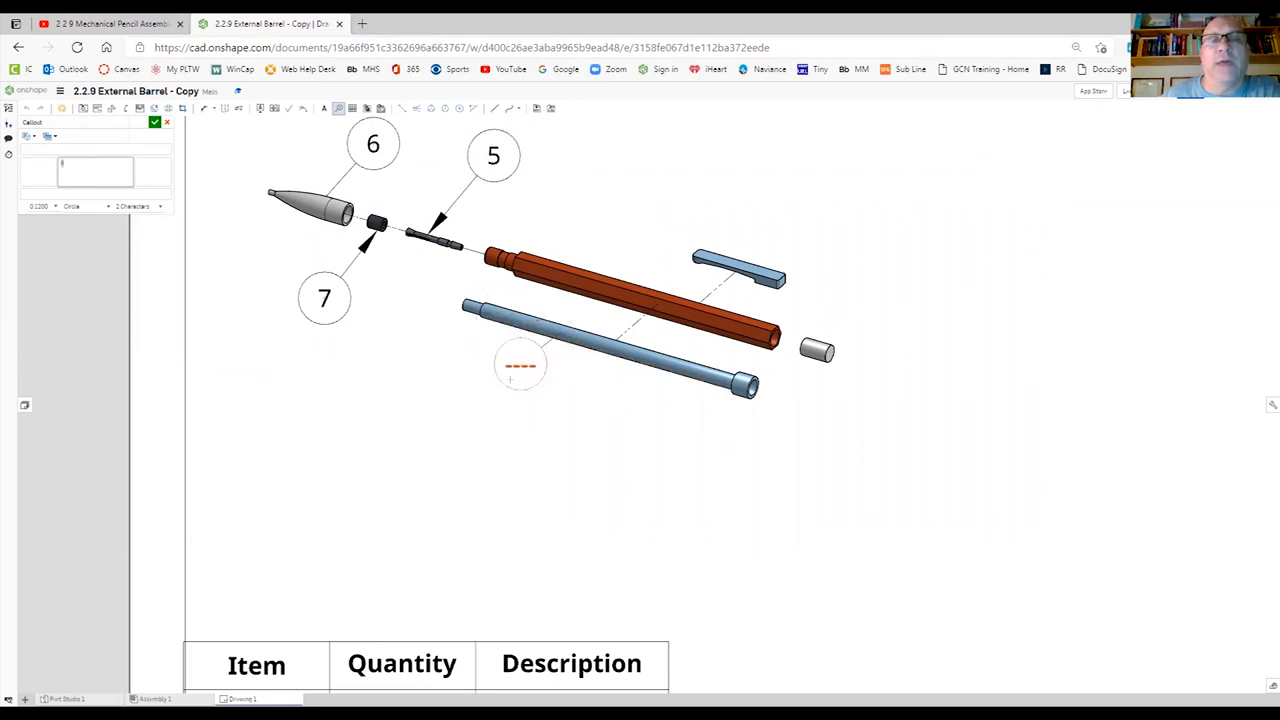
{"action": "left_click", "coordinate": [506, 389]}
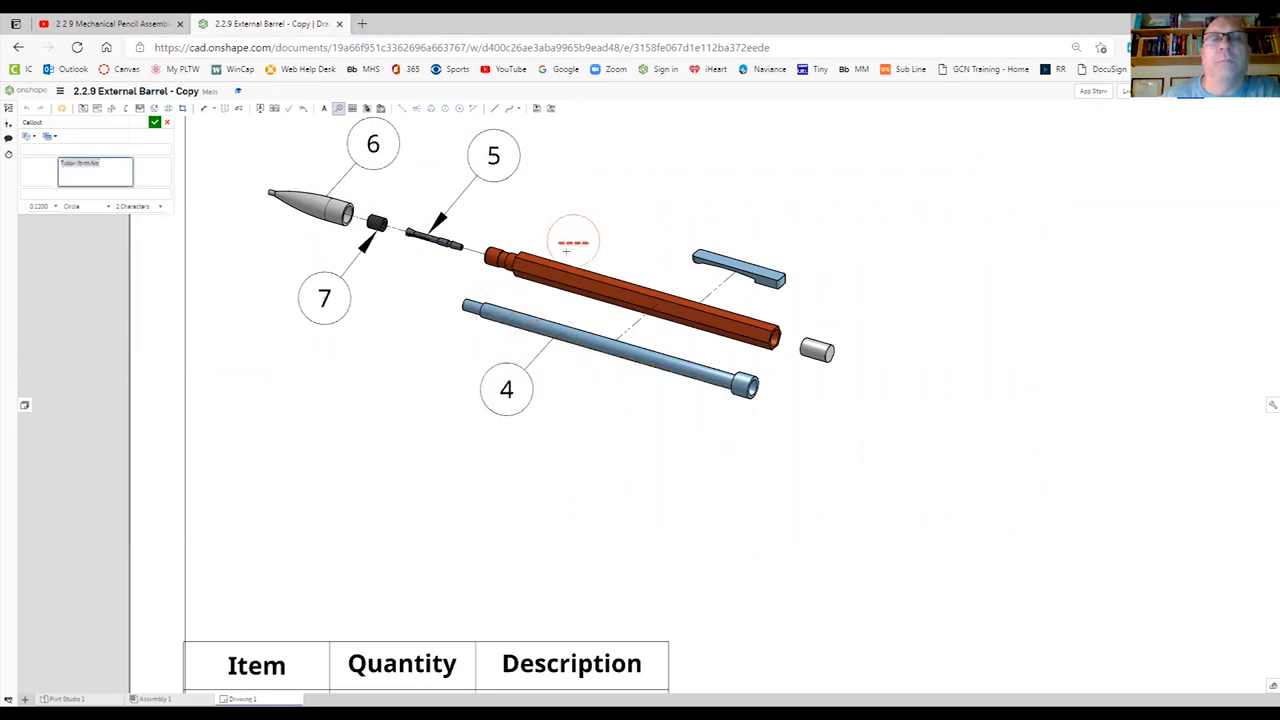
{"action": "left_click", "coordinate": [560, 260]}
{"action": "left_click", "coordinate": [586, 217]}
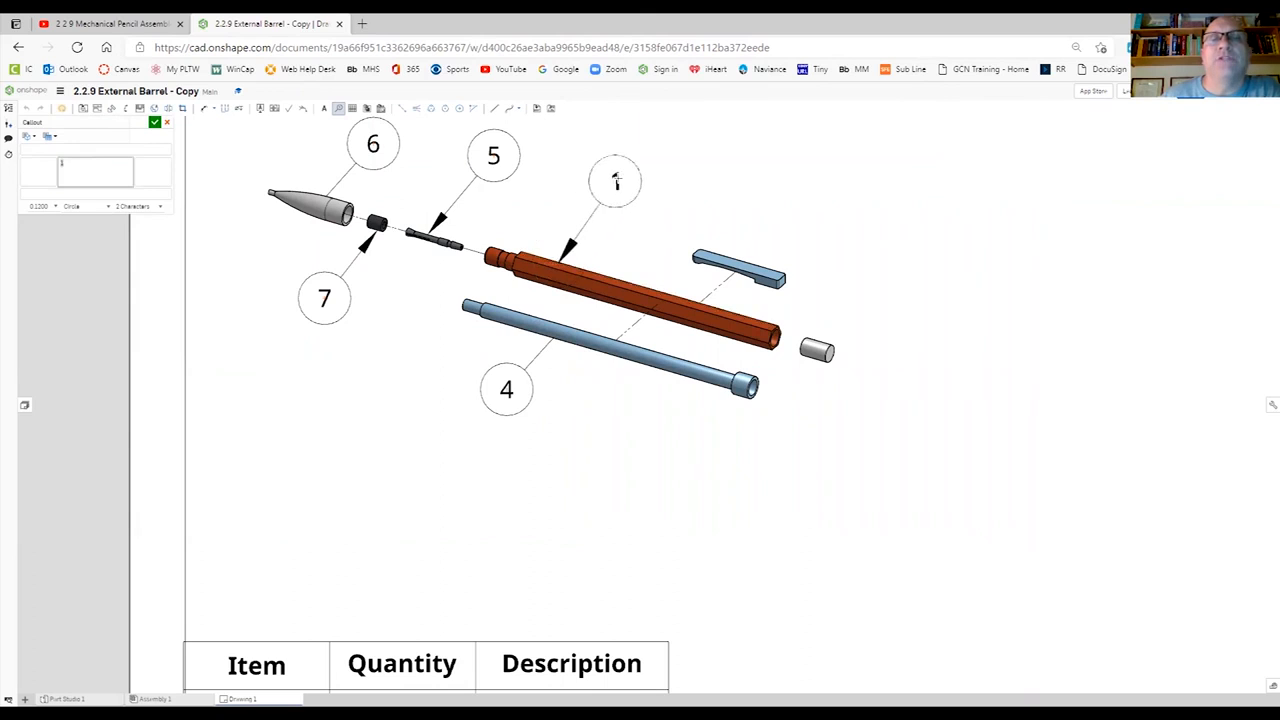
{"action": "left_click", "coordinate": [618, 178]}
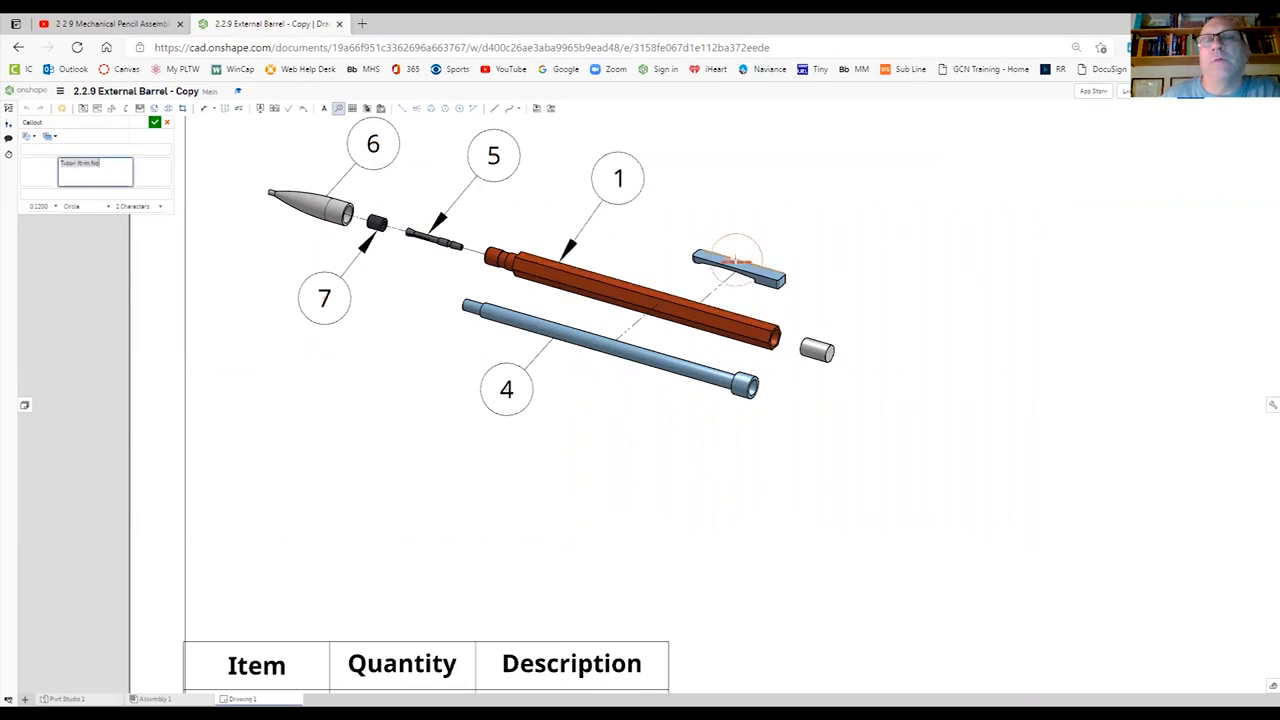
{"action": "left_click", "coordinate": [752, 259]}
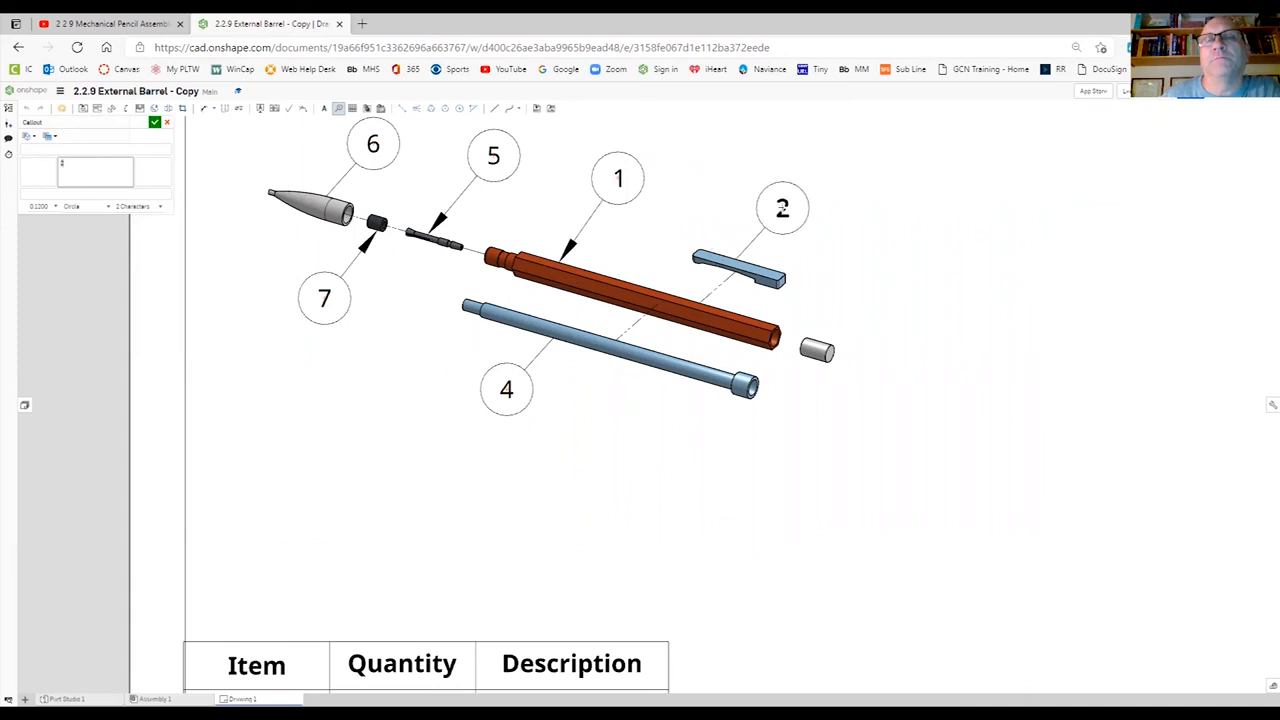
{"action": "left_click", "coordinate": [784, 195]}
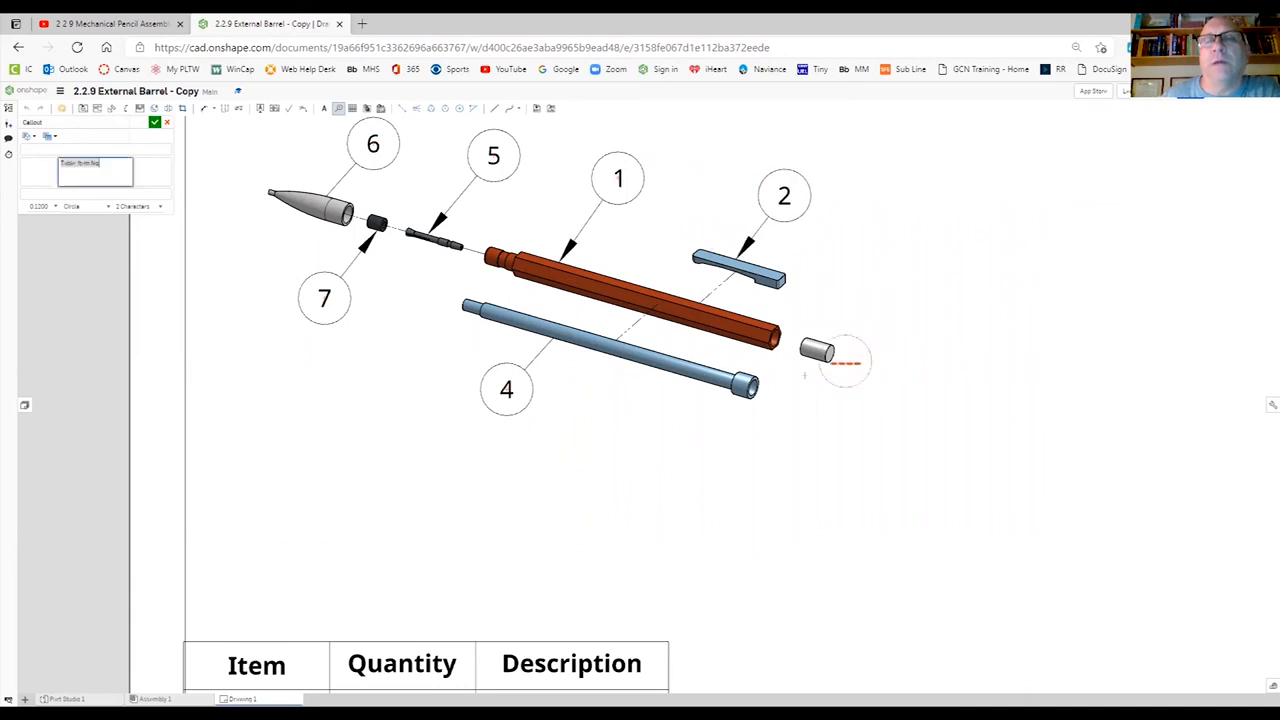
{"action": "left_click", "coordinate": [812, 355]}
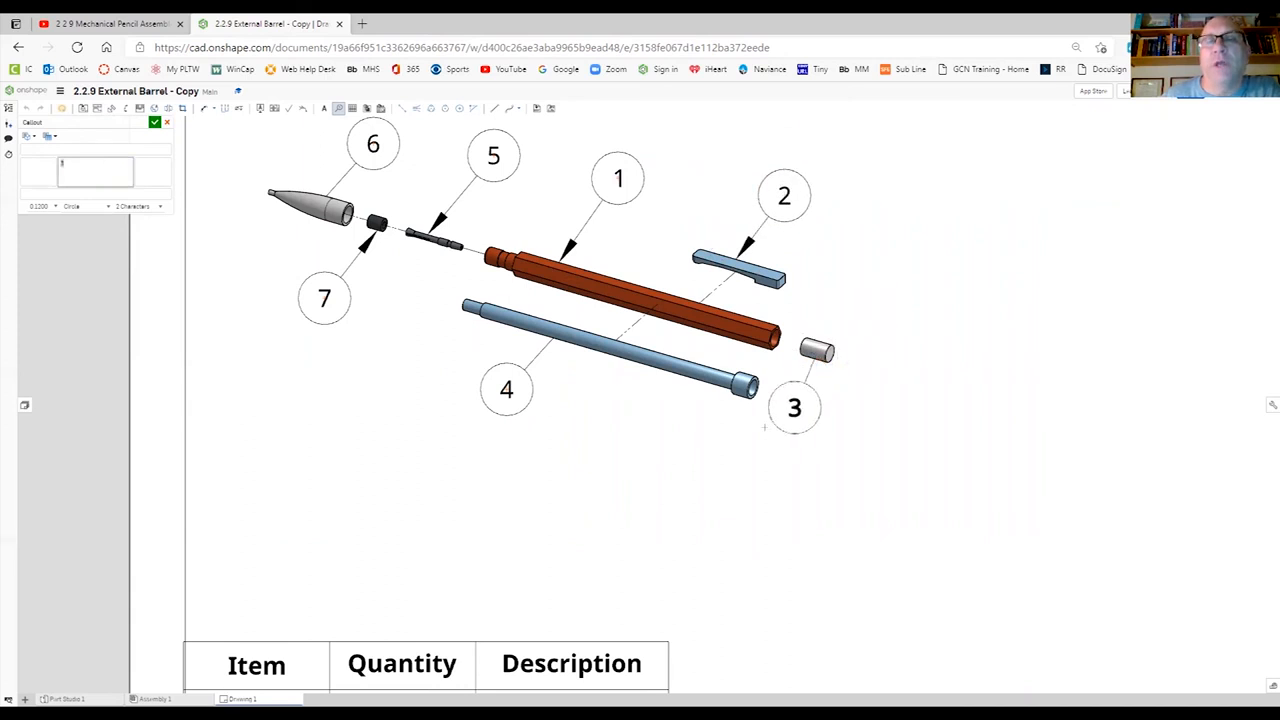
{"action": "left_click", "coordinate": [754, 444]}
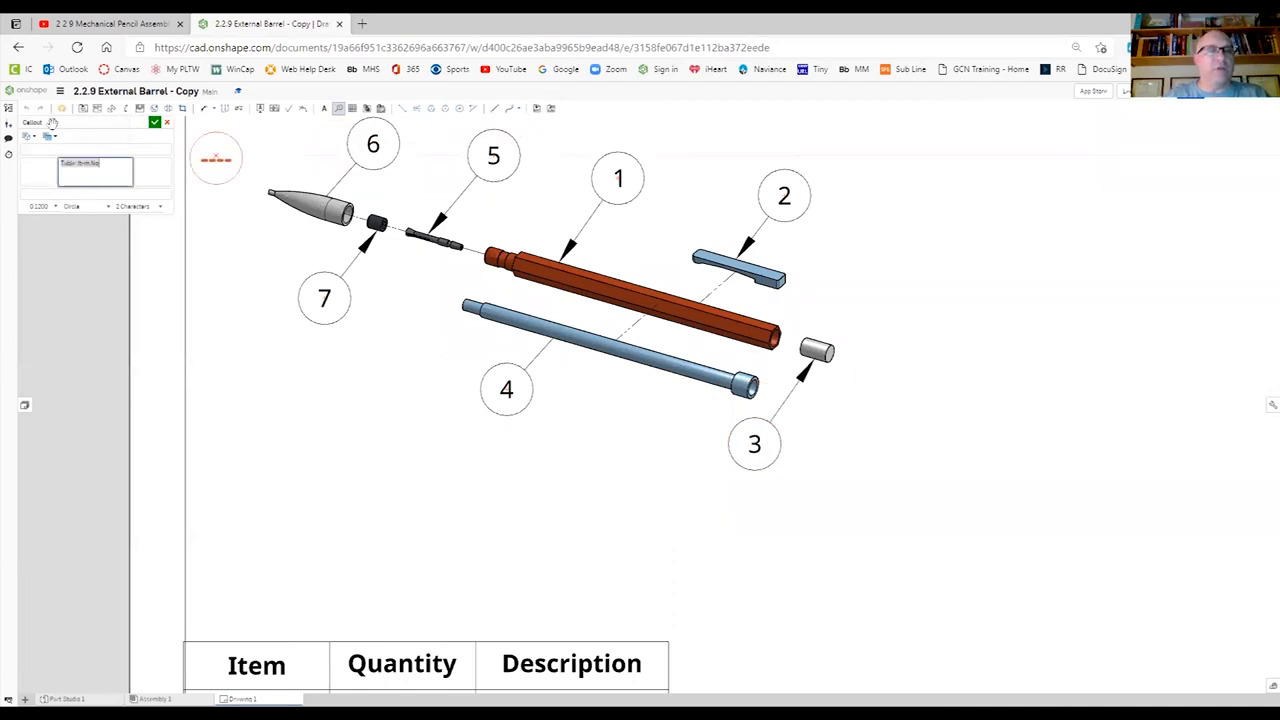
- Finish adding callouts and move the tip's callout slightly farther up and away from the part
{"action": "key", "text": "Escape"}
{"action": "left_click_drag", "start_coordinate": [373, 144], "coordinate": [389, 122]}
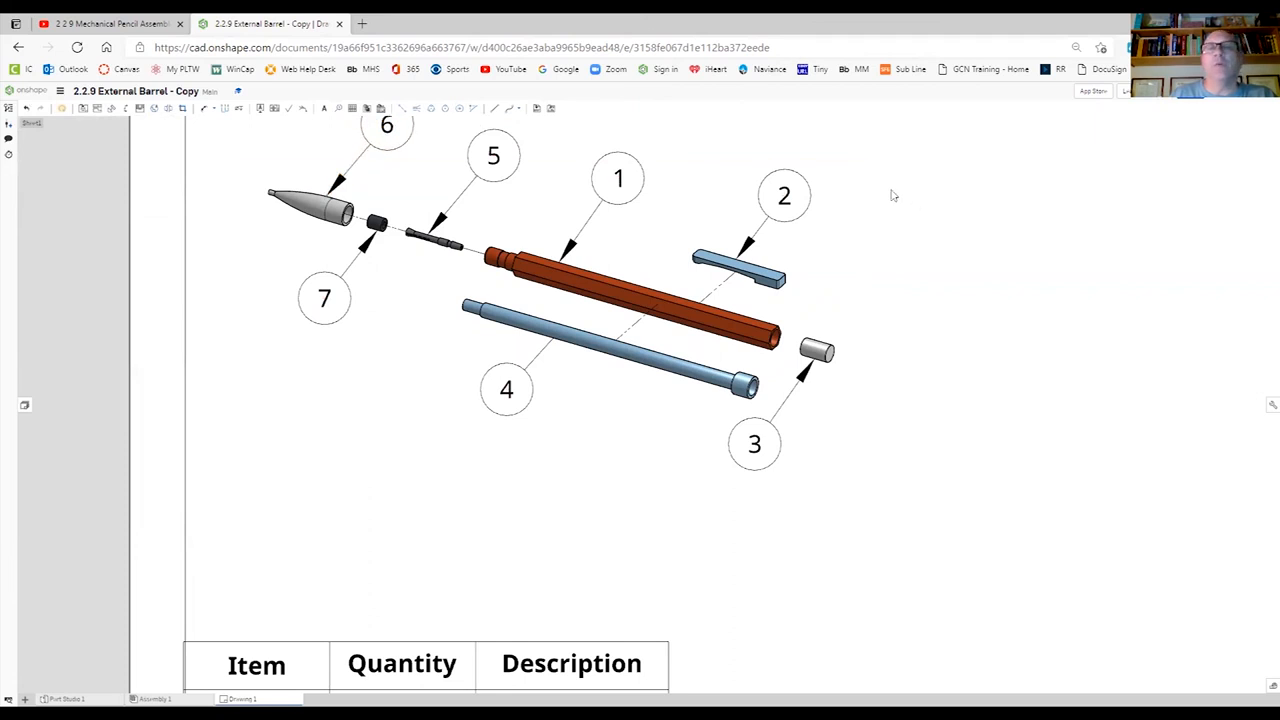
{"action": "scroll", "coordinate": [893, 196], "scroll_direction": "down", "scroll_amount": 3}
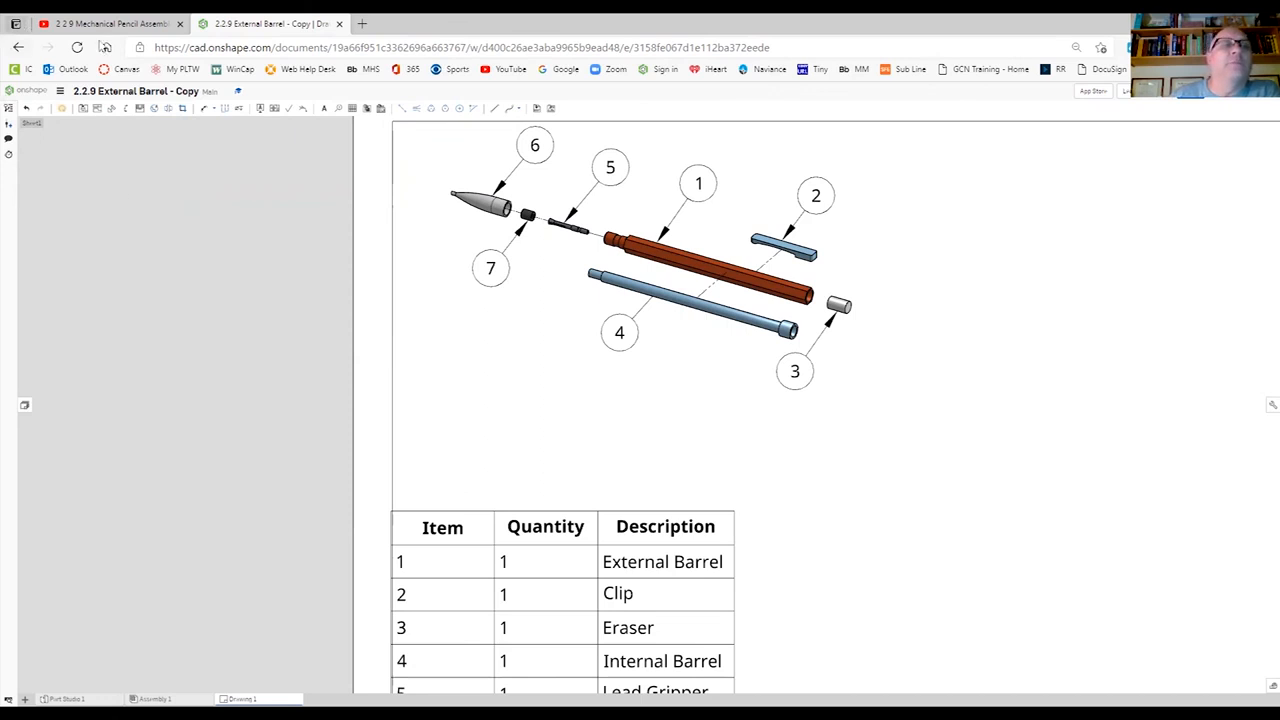
- Insert an isometric, unexploded view of Assembly 1 at 1:2 sheet scale, below and right of the exploded view, and show it shaded
{"action": "left_click", "coordinate": [82, 109]}
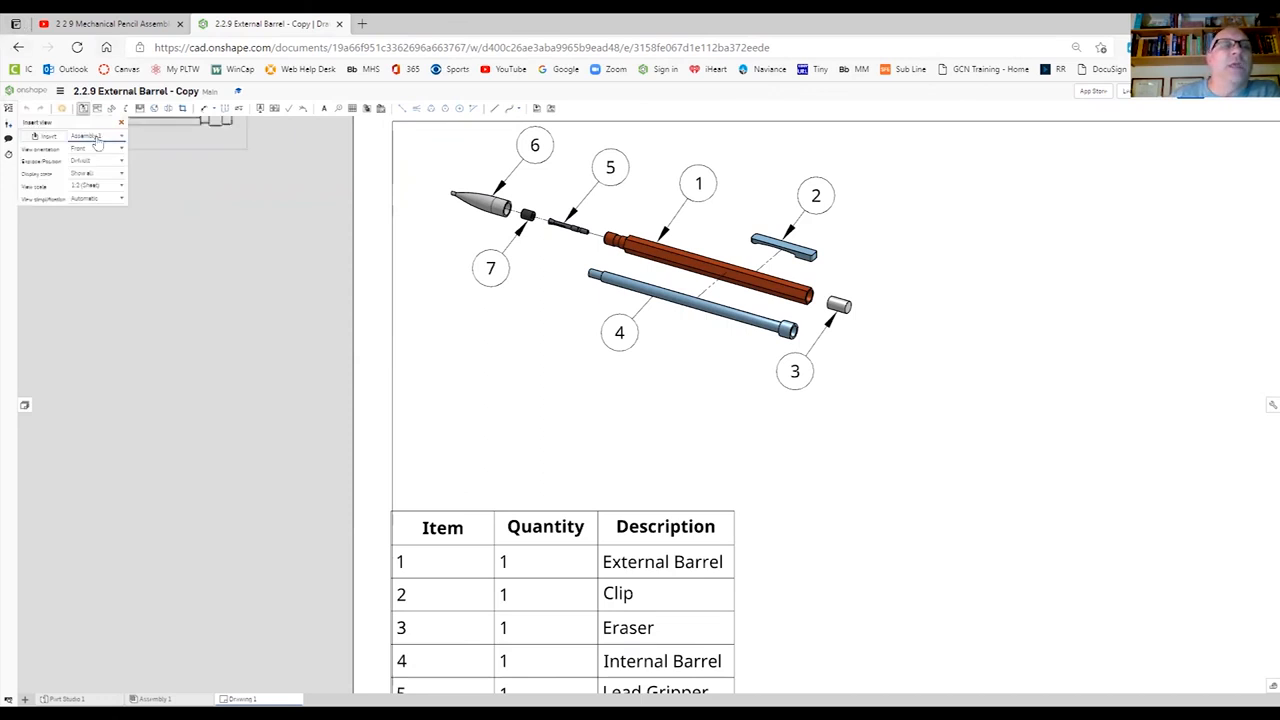
{"action": "left_click", "coordinate": [97, 135]}
{"action": "left_click", "coordinate": [93, 146]}
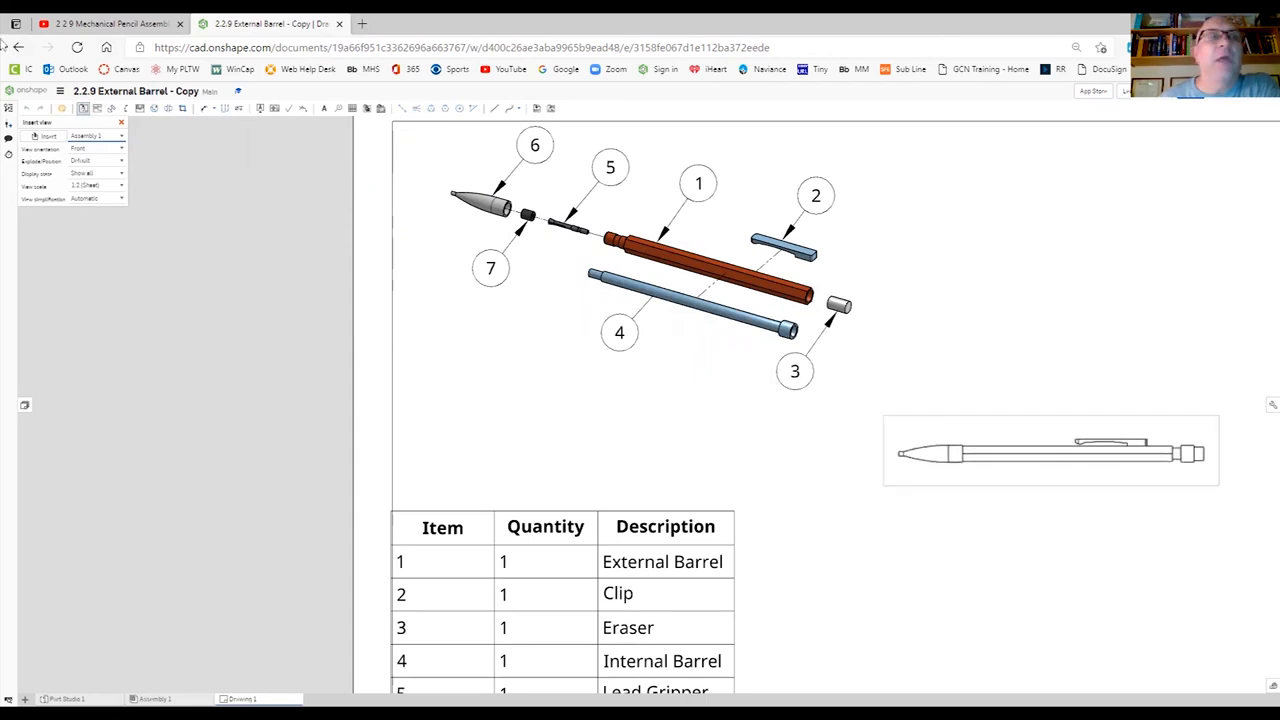
{"action": "left_click", "coordinate": [110, 148]}
{"action": "left_click", "coordinate": [112, 219]}
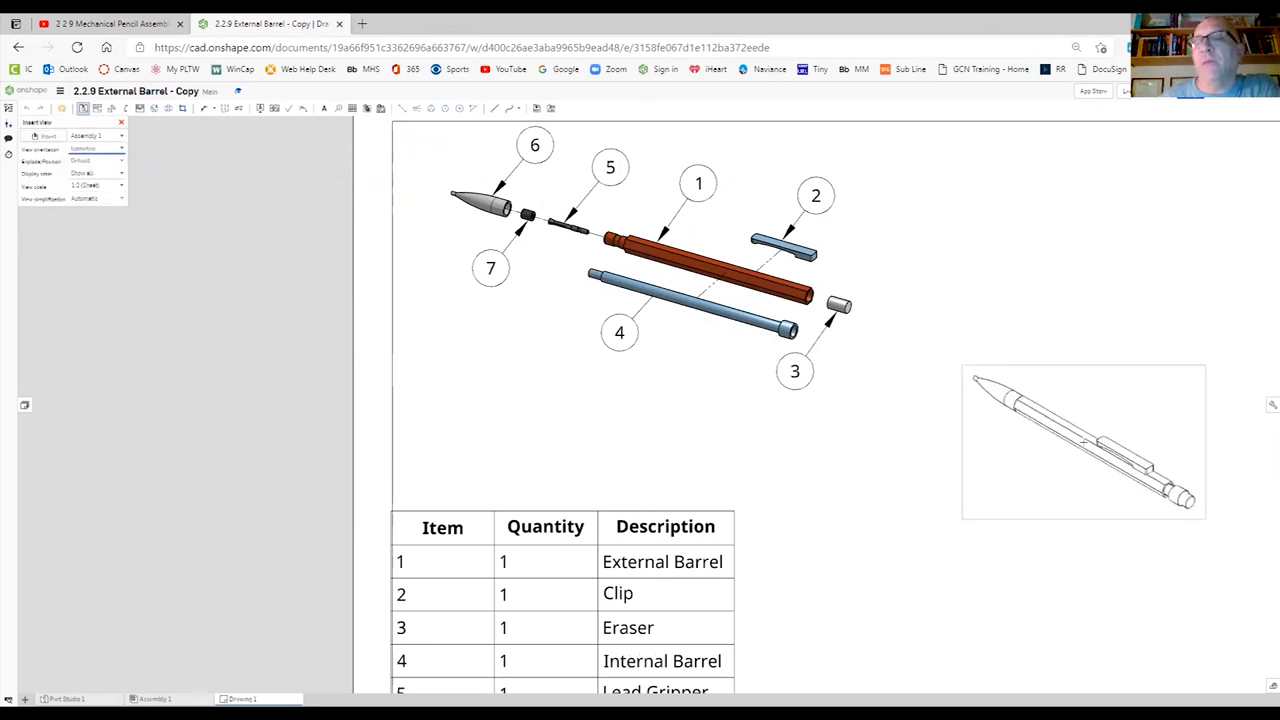
{"action": "left_click", "coordinate": [1083, 442]}
{"action": "right_click", "coordinate": [1100, 412]}
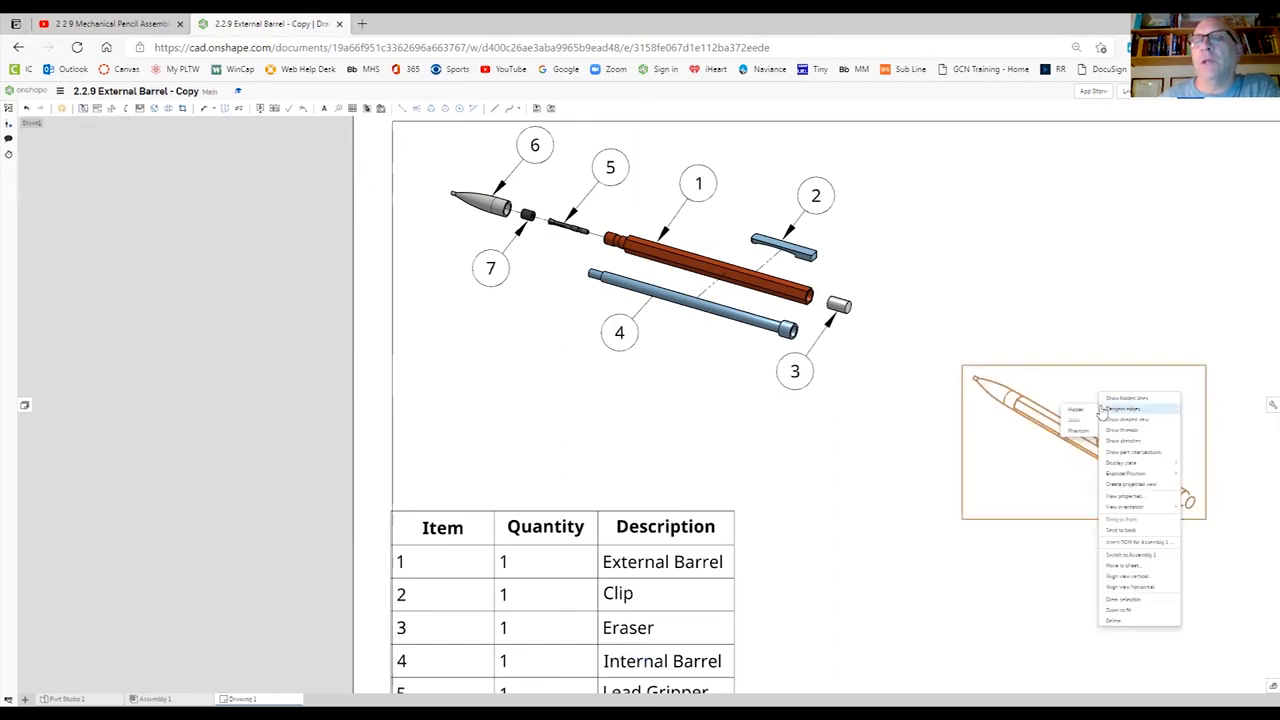
{"action": "left_click", "coordinate": [1127, 424]}
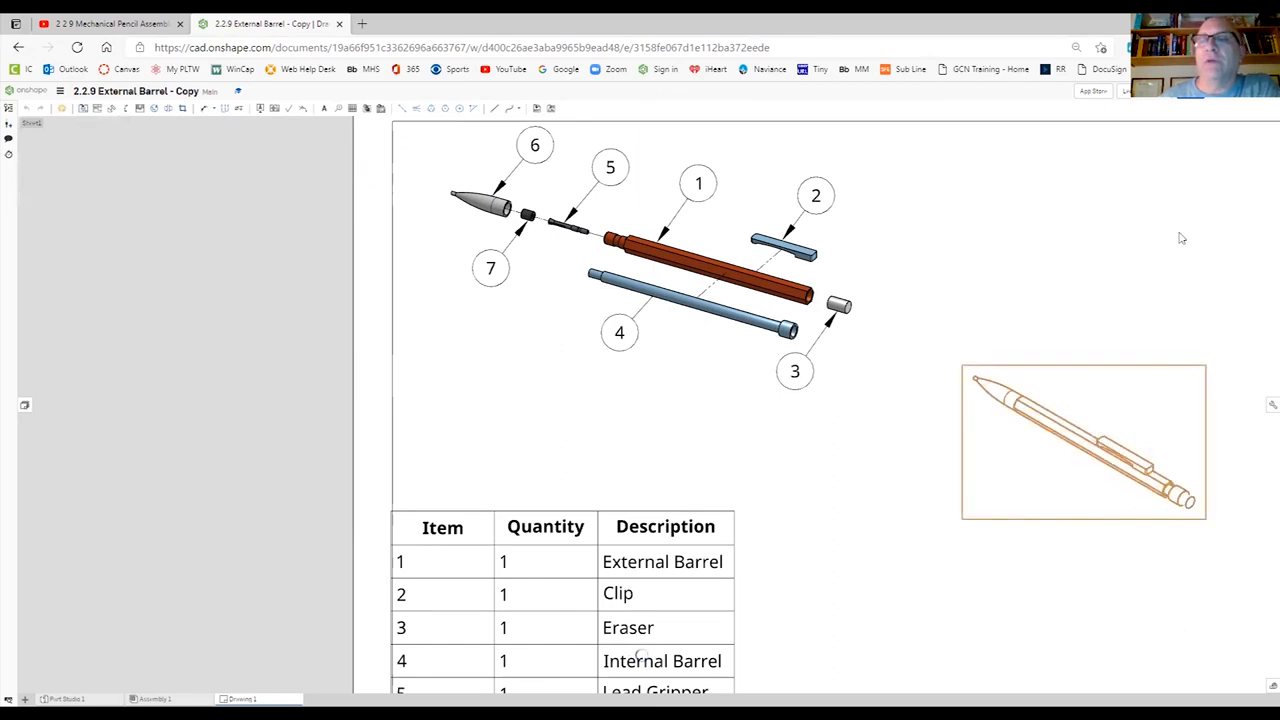